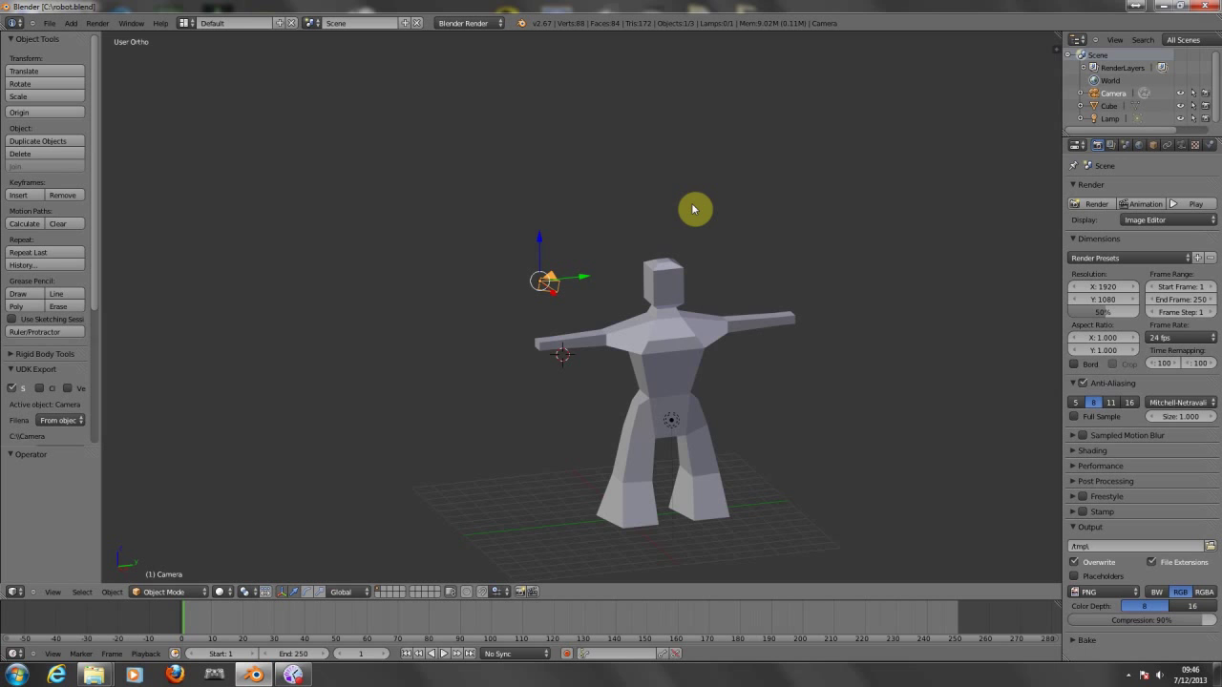
Select the robot mesh instead of the camera and orbit around it.
key("shift+a")
mouse_move(673, 273)
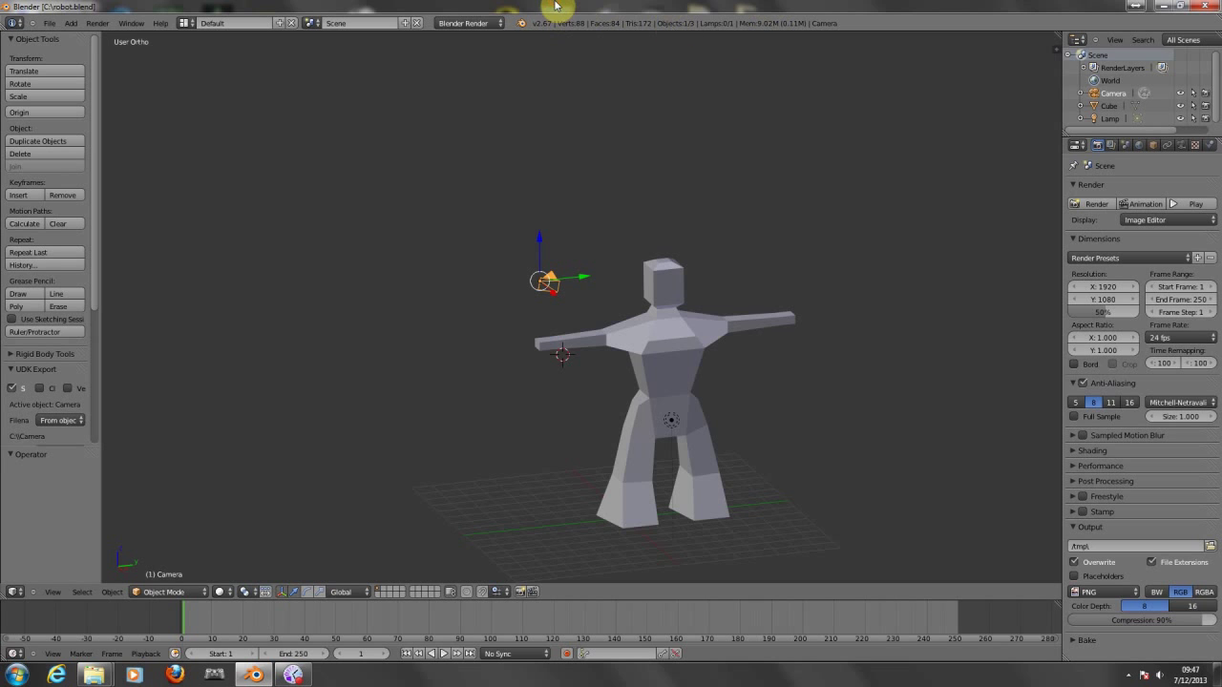
right_click(676, 291)
middle_click_drag(826, 377, 712, 300)
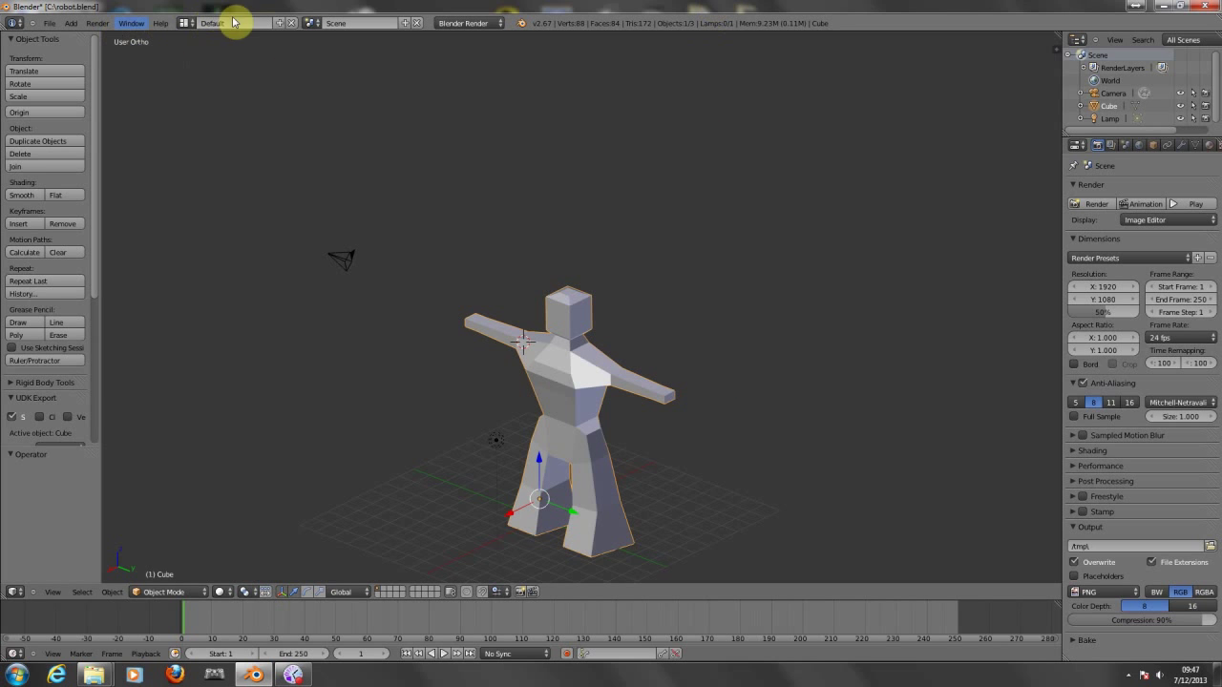
middle_click_drag(600, 259, 616, 242)
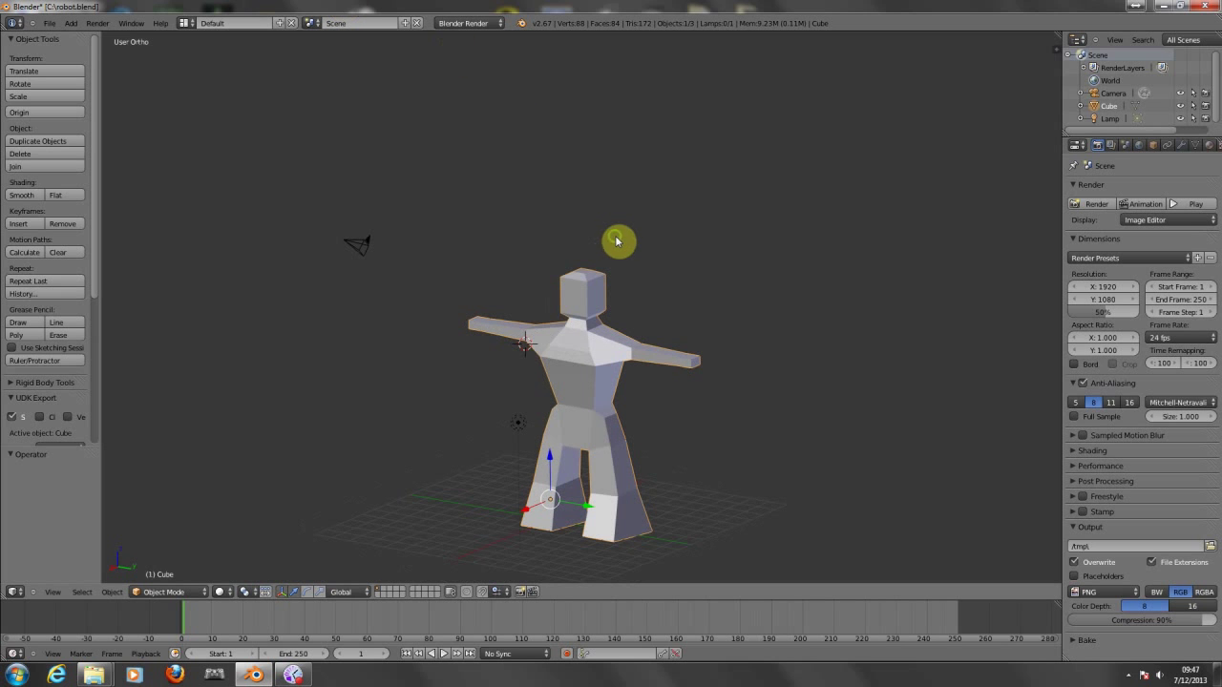
mouse_move(674, 278)
middle_mouse_down()
mouse_move(654, 239)
mouse_move(638, 296)
mouse_move(720, 278)
mouse_move(696, 277)
middle_mouse_up()
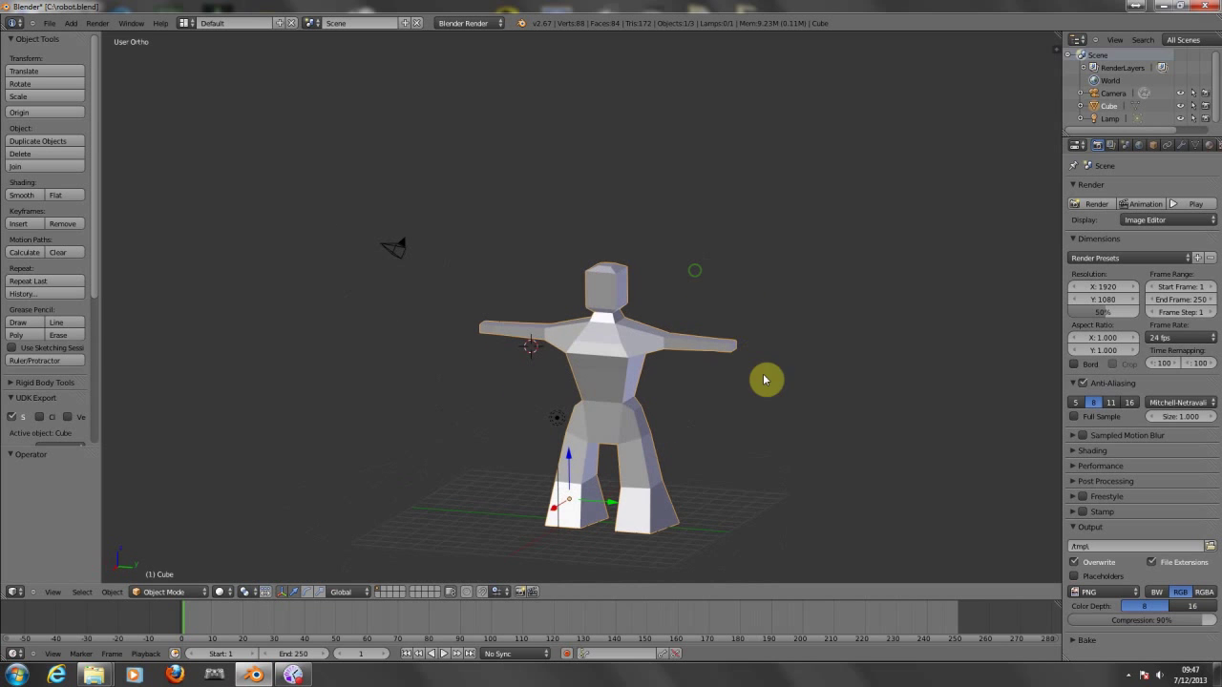
Inspect the robot from front, side and three-quarter angles, including Front Ortho view.
middle_click_drag(783, 385, 790, 327)
scroll(775, 392, "up", 3)
scroll(791, 387, "down", 1)
middle_click_drag(668, 278, 785, 297)
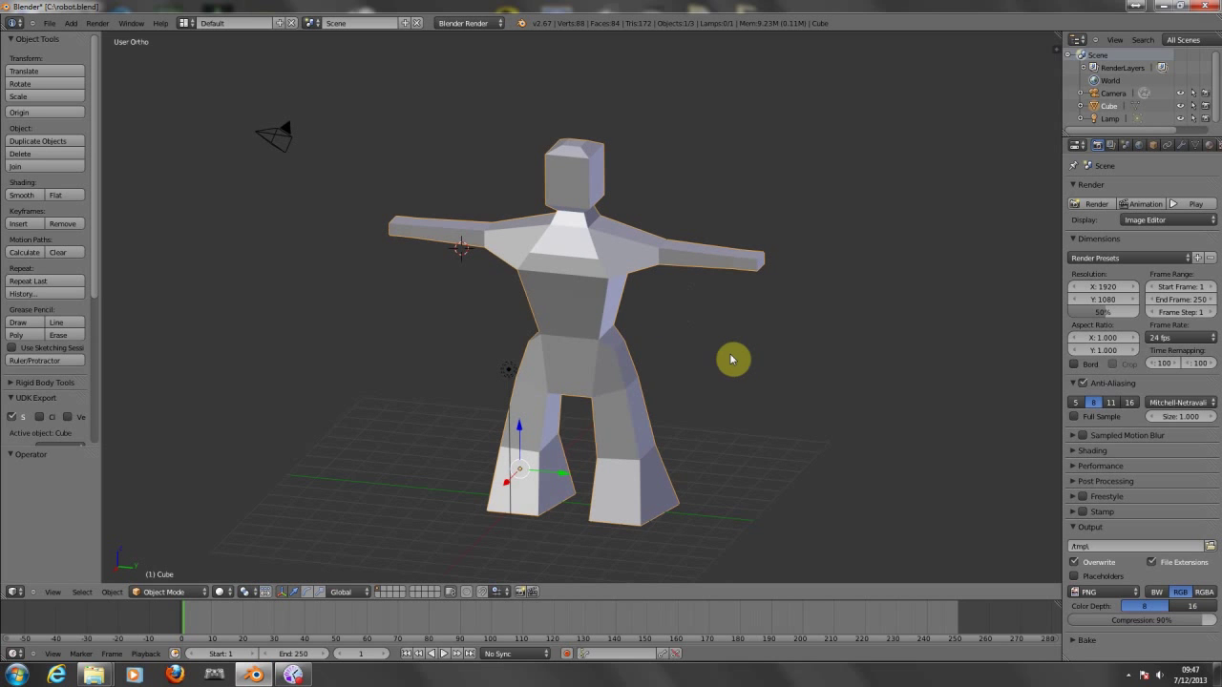
middle_click_drag(731, 346, 717, 353)
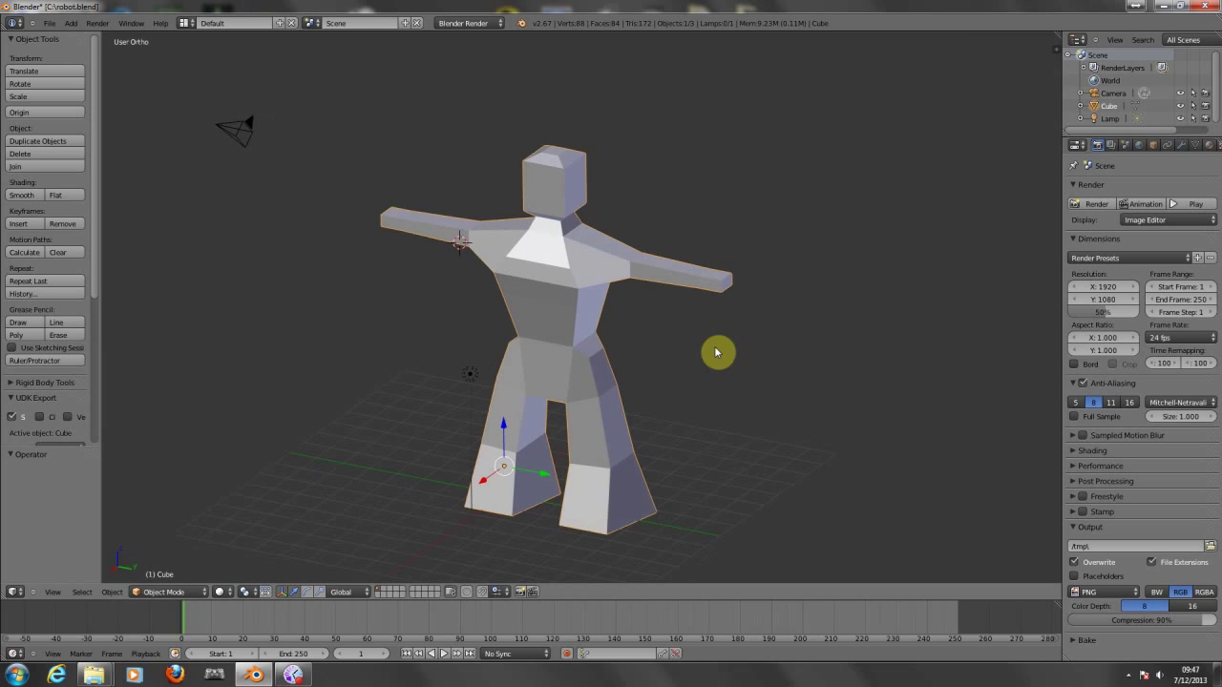
key("KP_1")
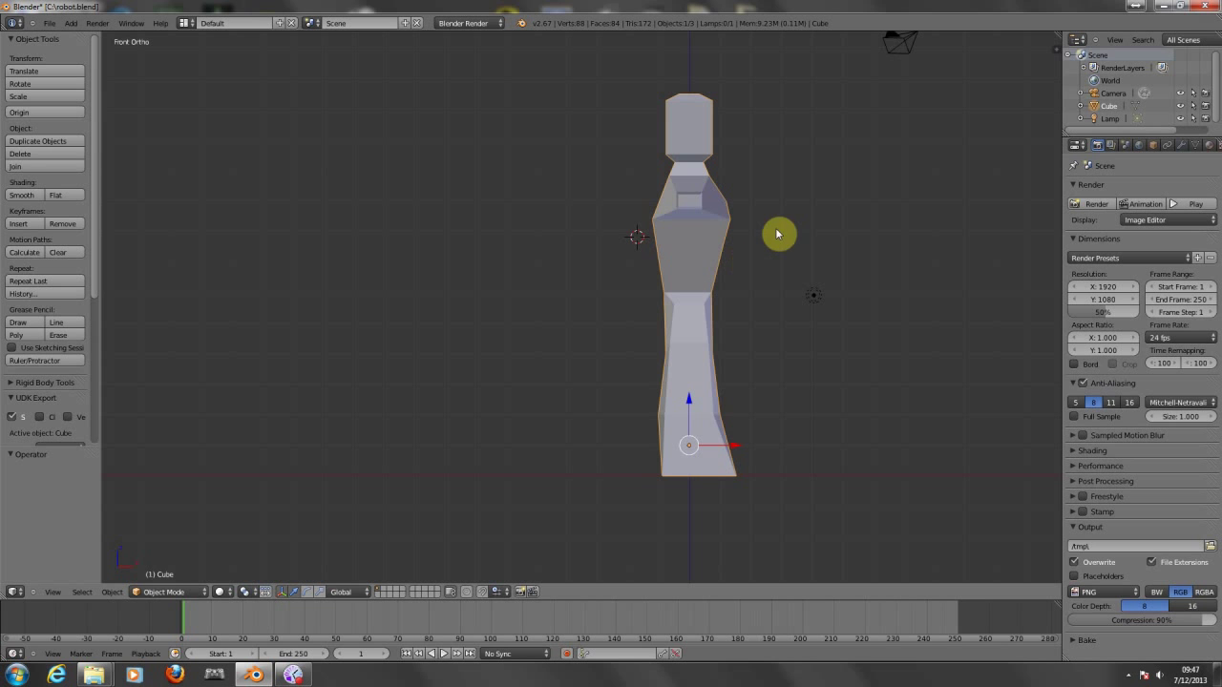
mouse_move(780, 235)
middle_mouse_down()
mouse_move(638, 240)
mouse_move(613, 300)
mouse_move(605, 238)
mouse_move(761, 258)
mouse_move(779, 241)
middle_mouse_up()
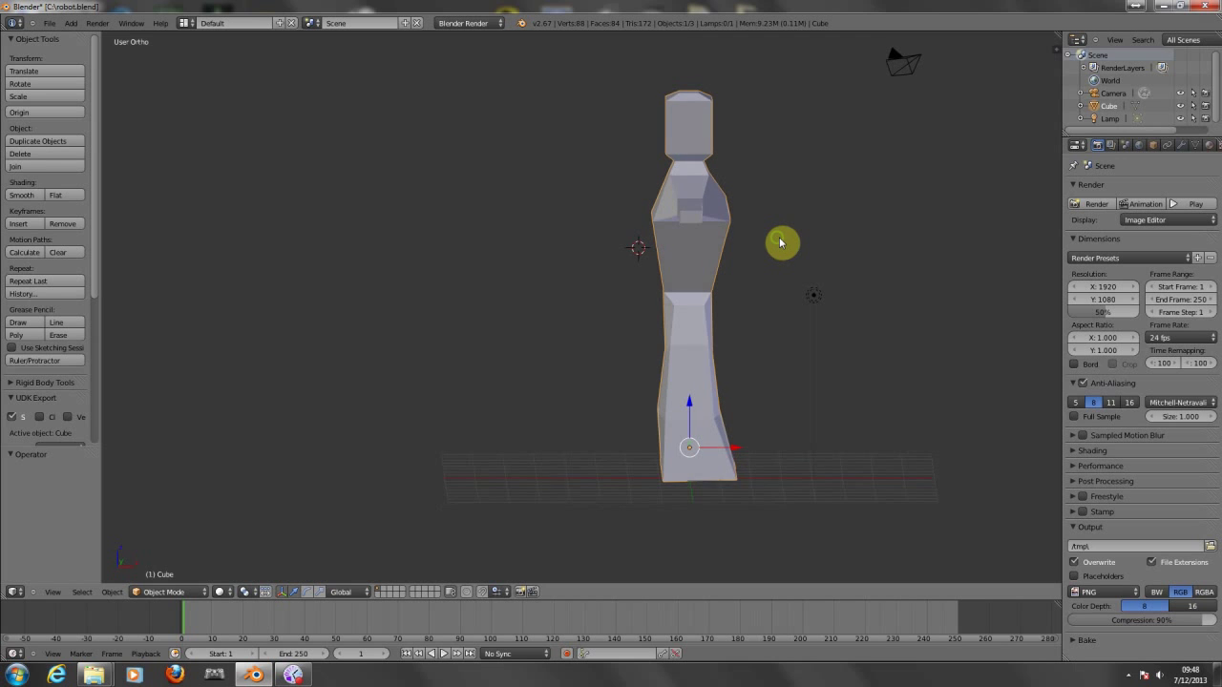
key("KP_1")
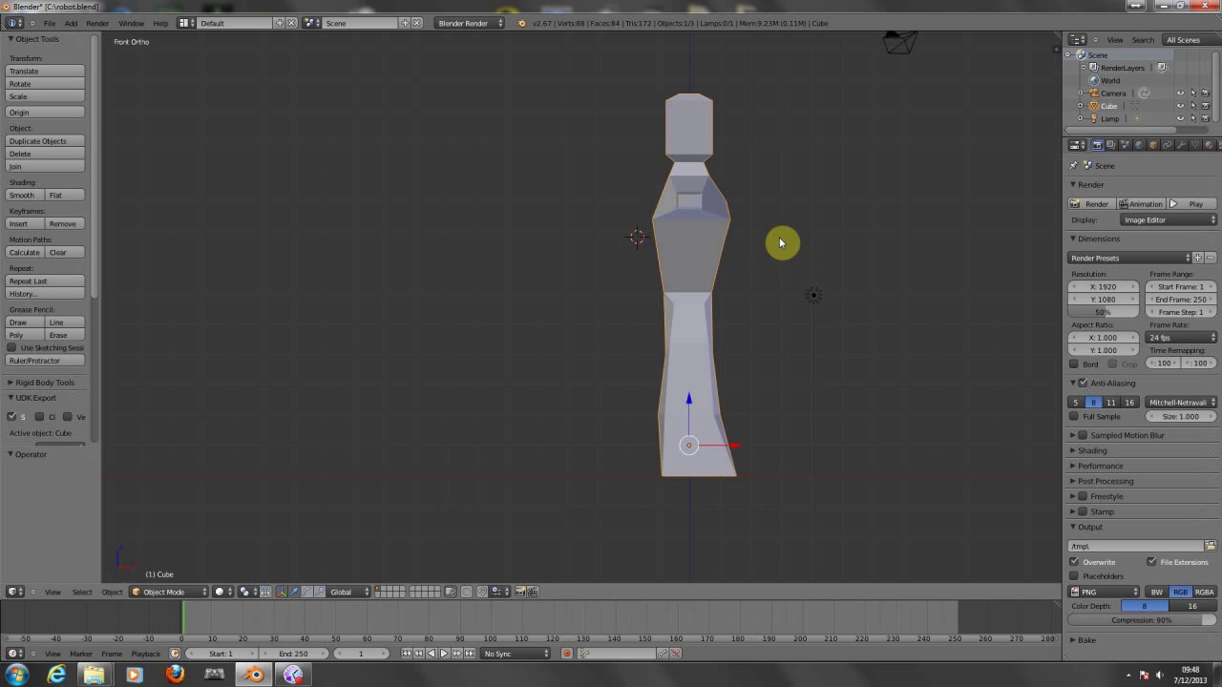
middle_click_drag(748, 261, 728, 322)
Snap the 3D cursor back to the world centre.
key("shift+s")
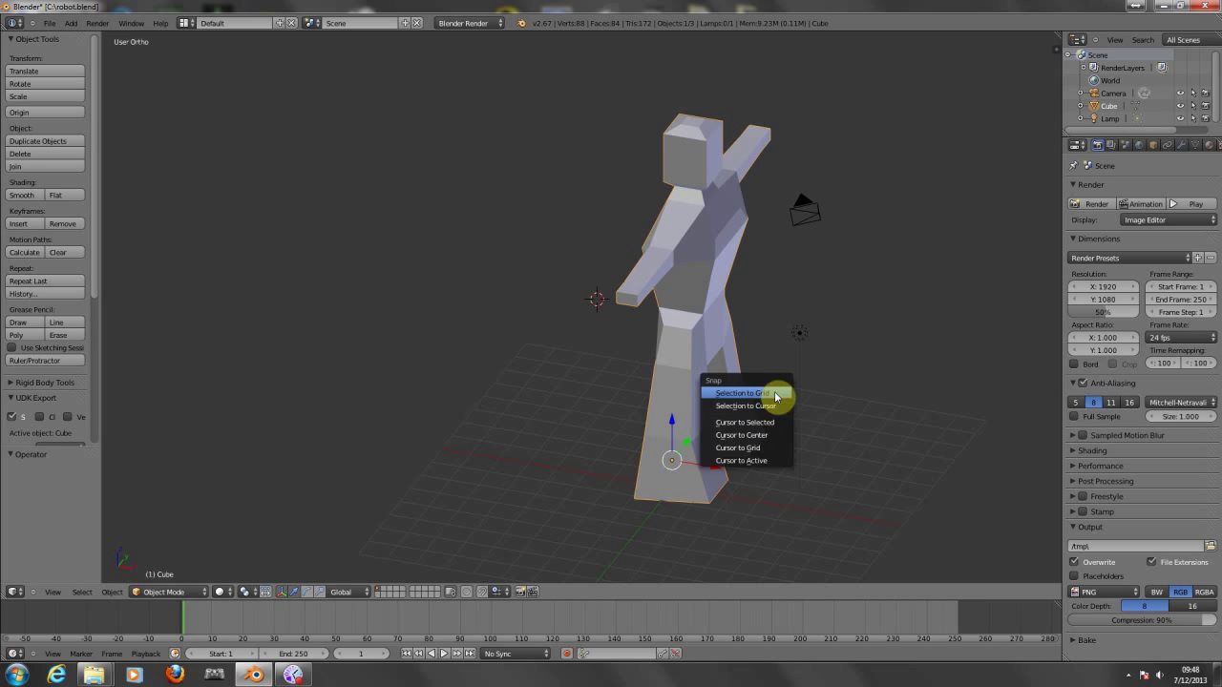
left_click(763, 434)
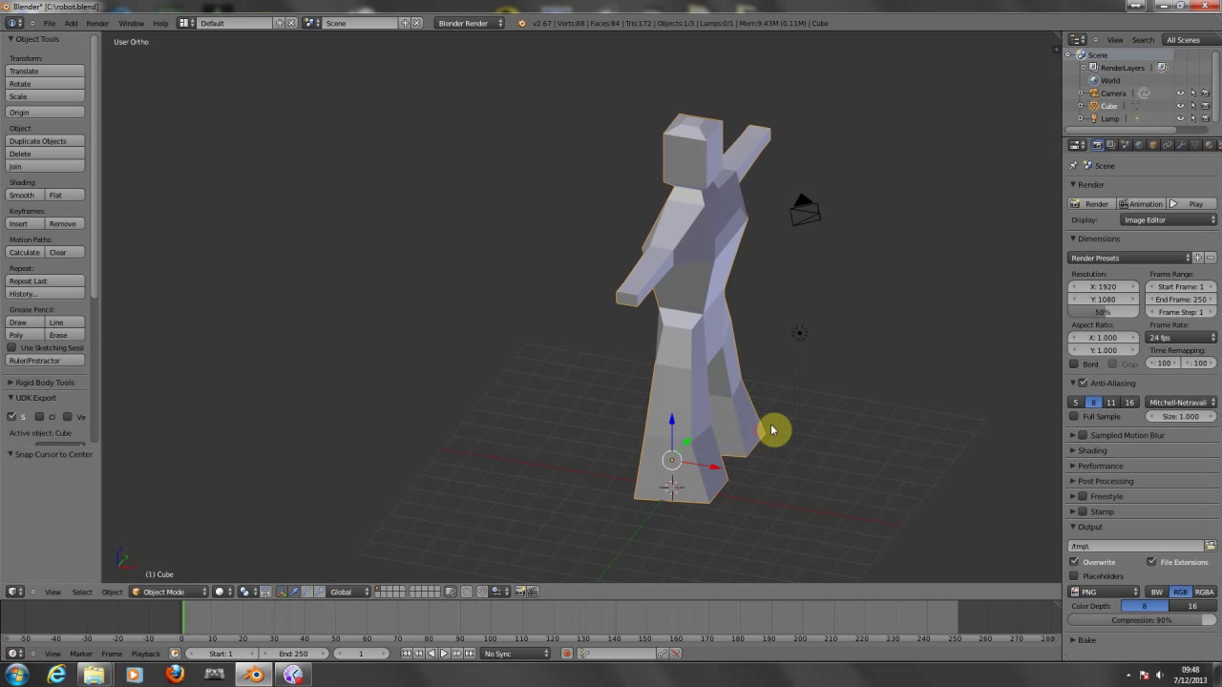
middle_click_drag(810, 410, 781, 388)
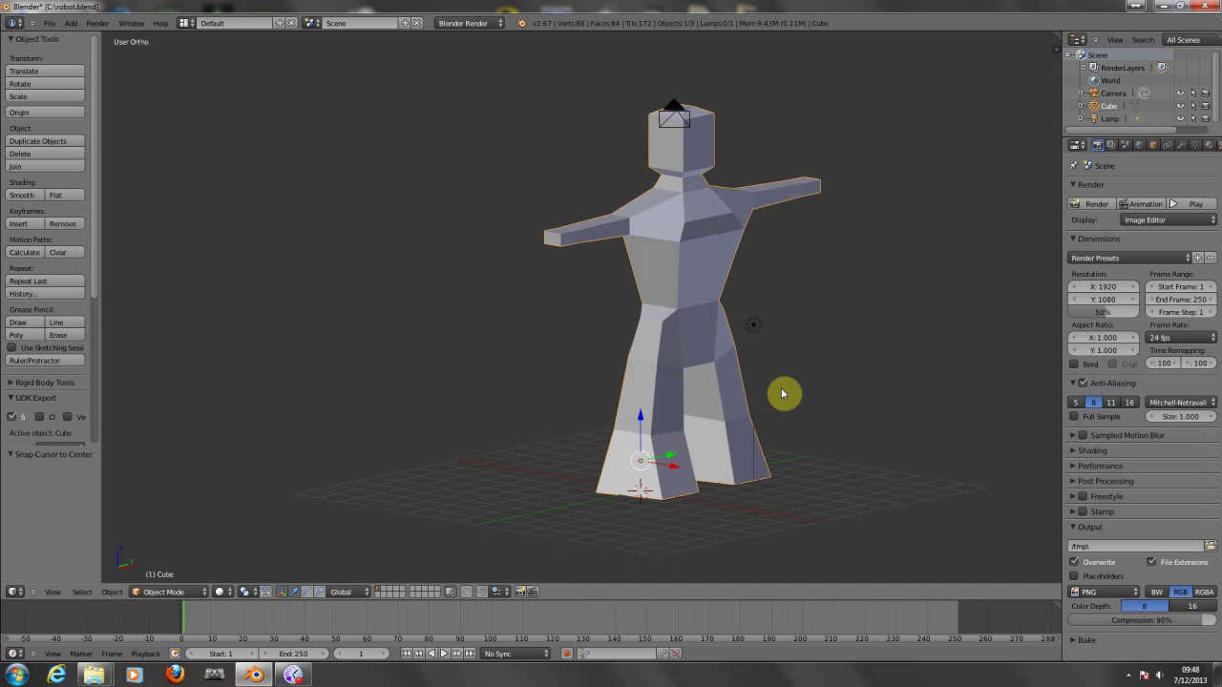
Put the robot mesh into Edit Mode, briefly previewing it as a wireframe.
key("Tab")
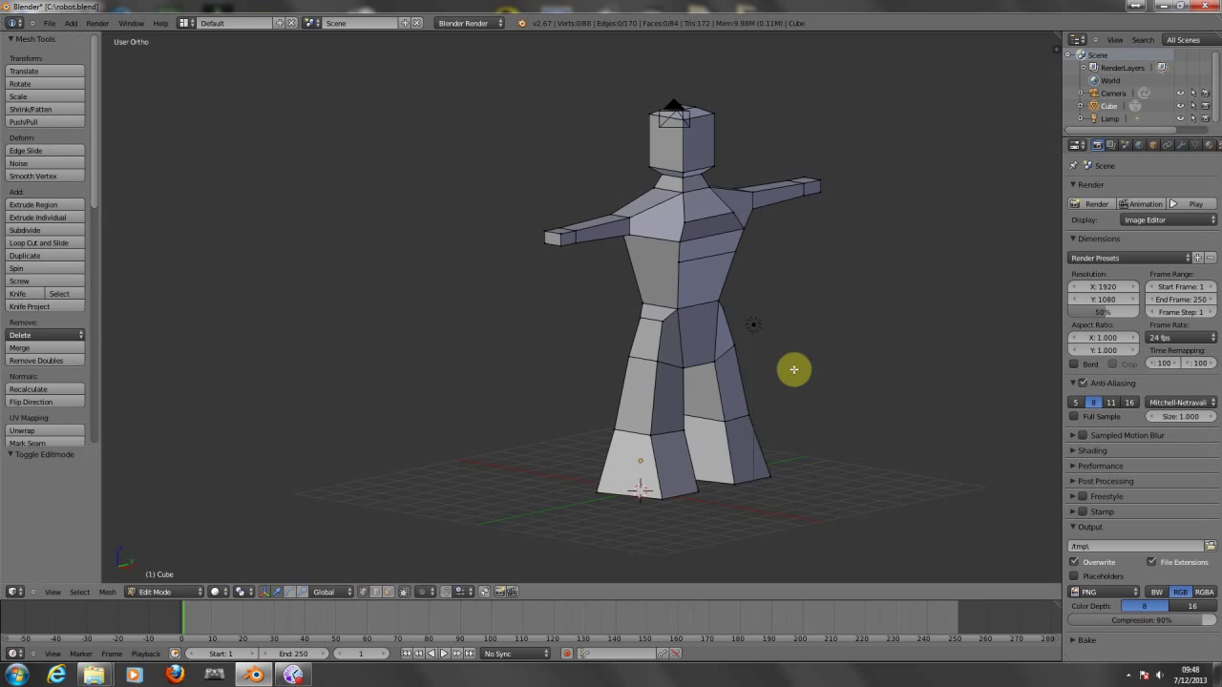
key("Tab")
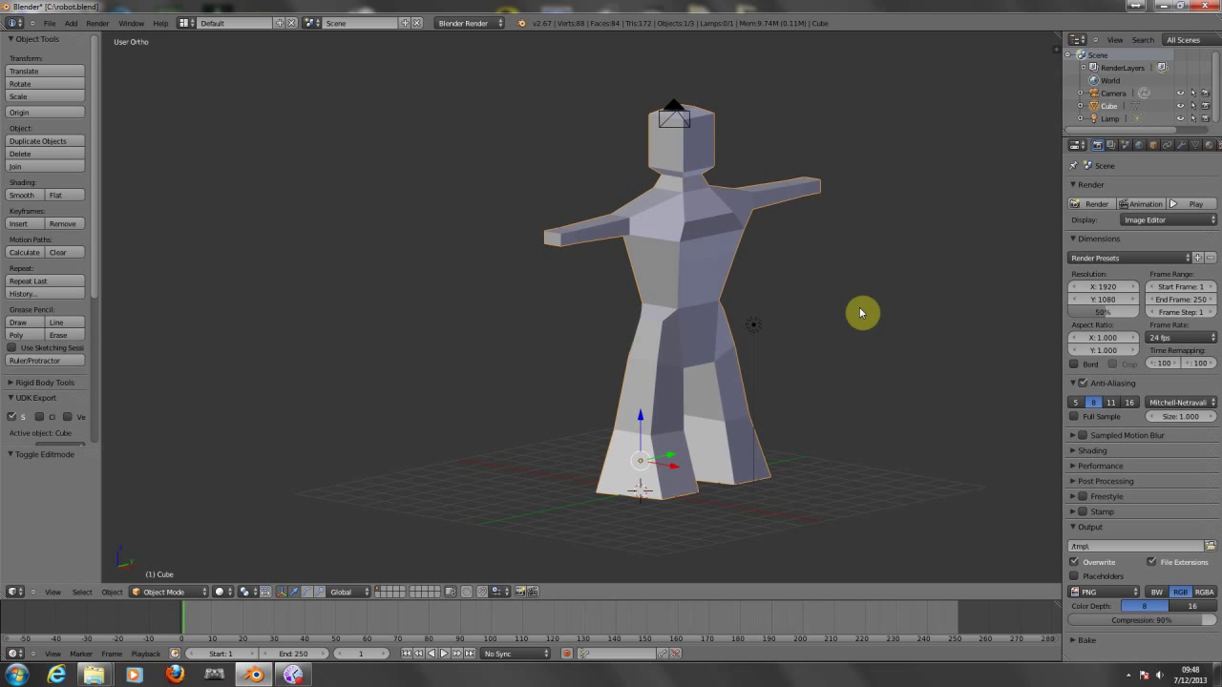
middle_click_drag(868, 320, 834, 357)
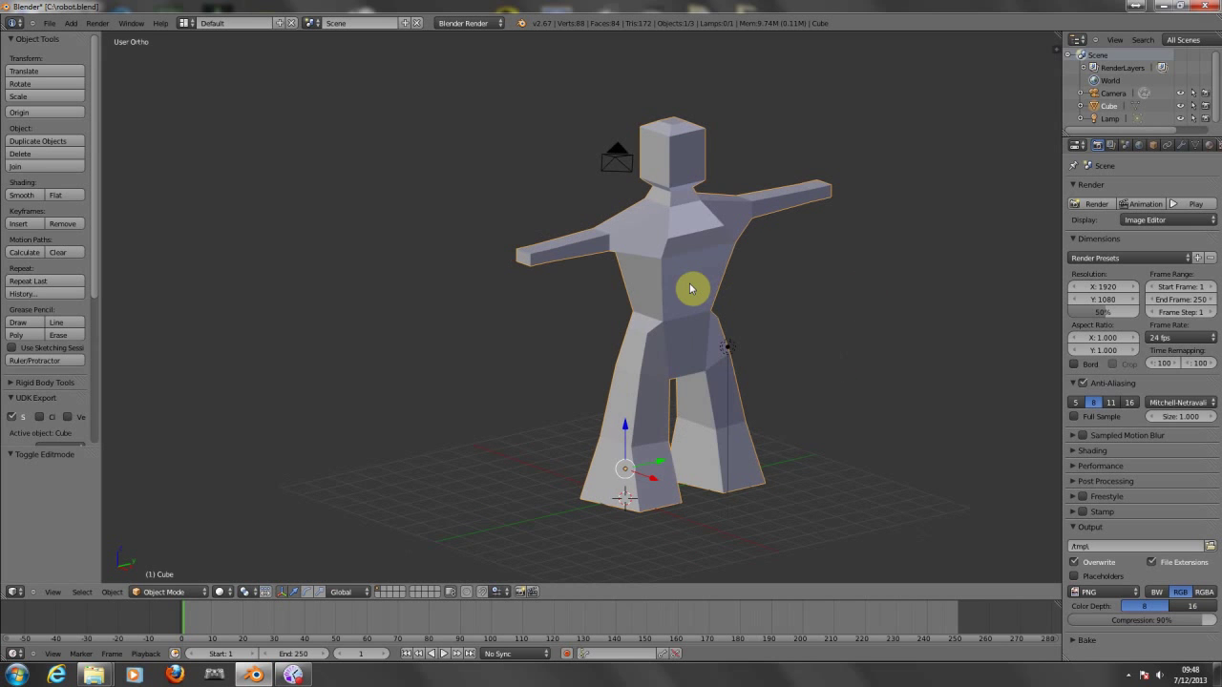
key("Tab")
key("z")
key("z")
key("Tab")
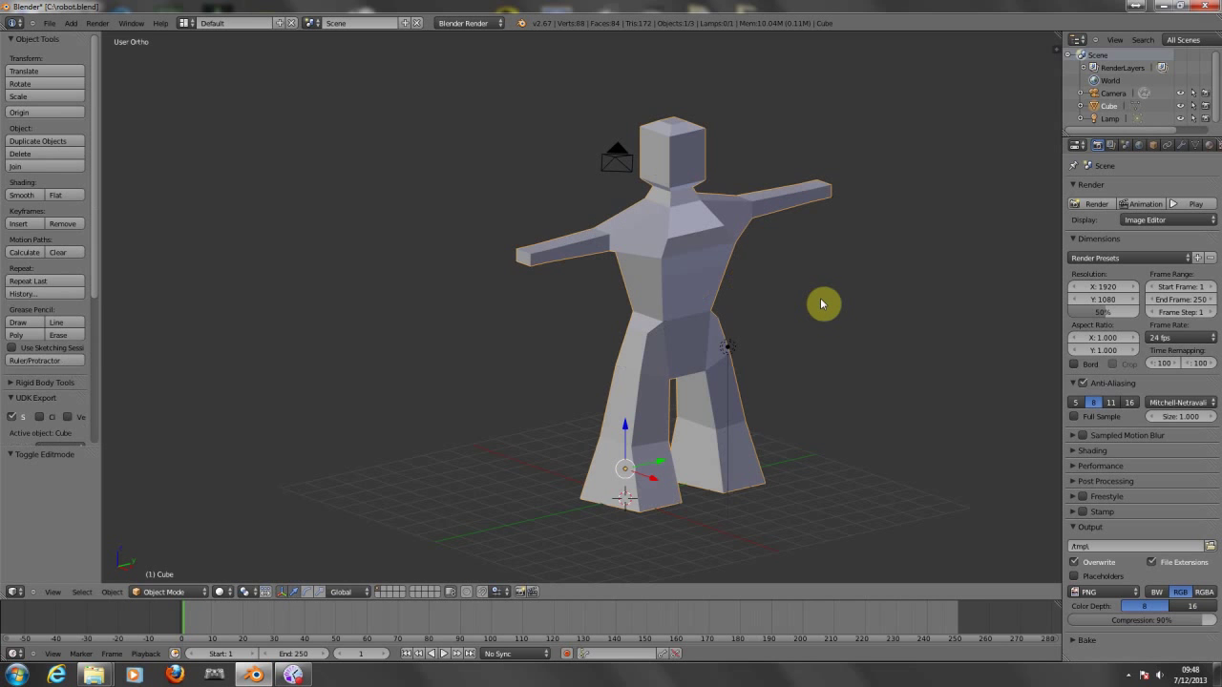
key("Tab")
key("Tab")
key("Tab")
mouse_move(894, 281)
middle_mouse_down()
mouse_move(884, 270)
mouse_move(907, 271)
middle_mouse_up()
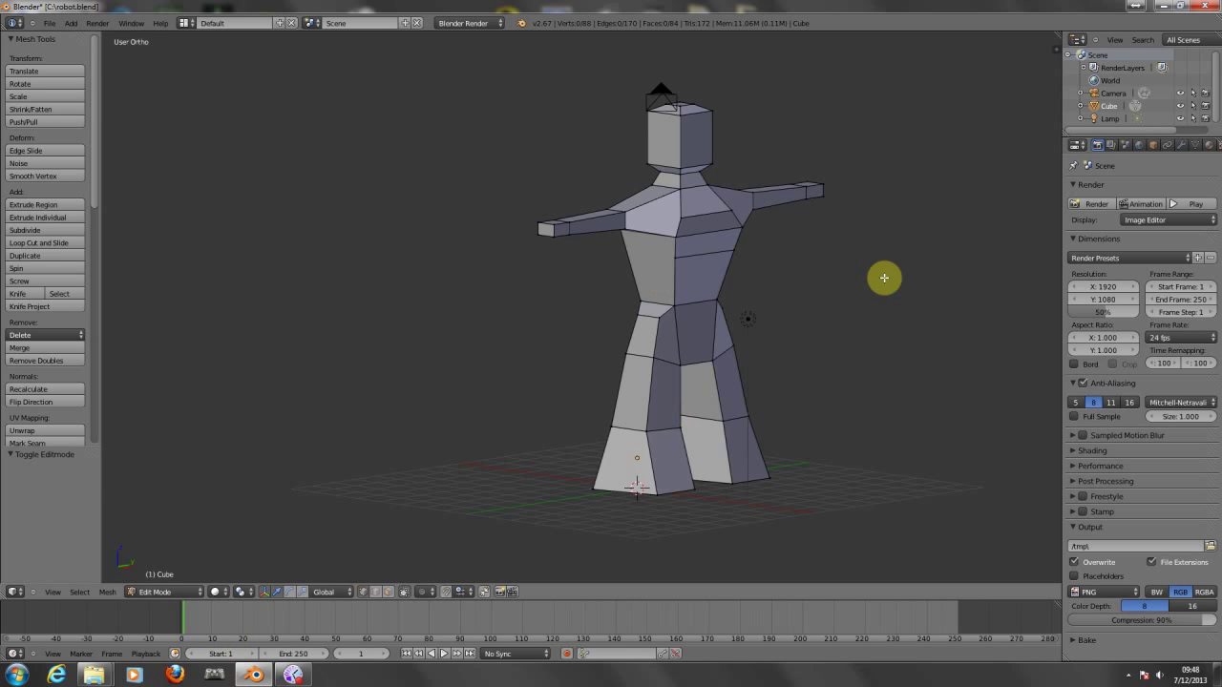
Select all vertices and rotate the mesh 90° about Z in Front Ortho view.
key("a")
middle_click_drag(864, 257, 919, 277)
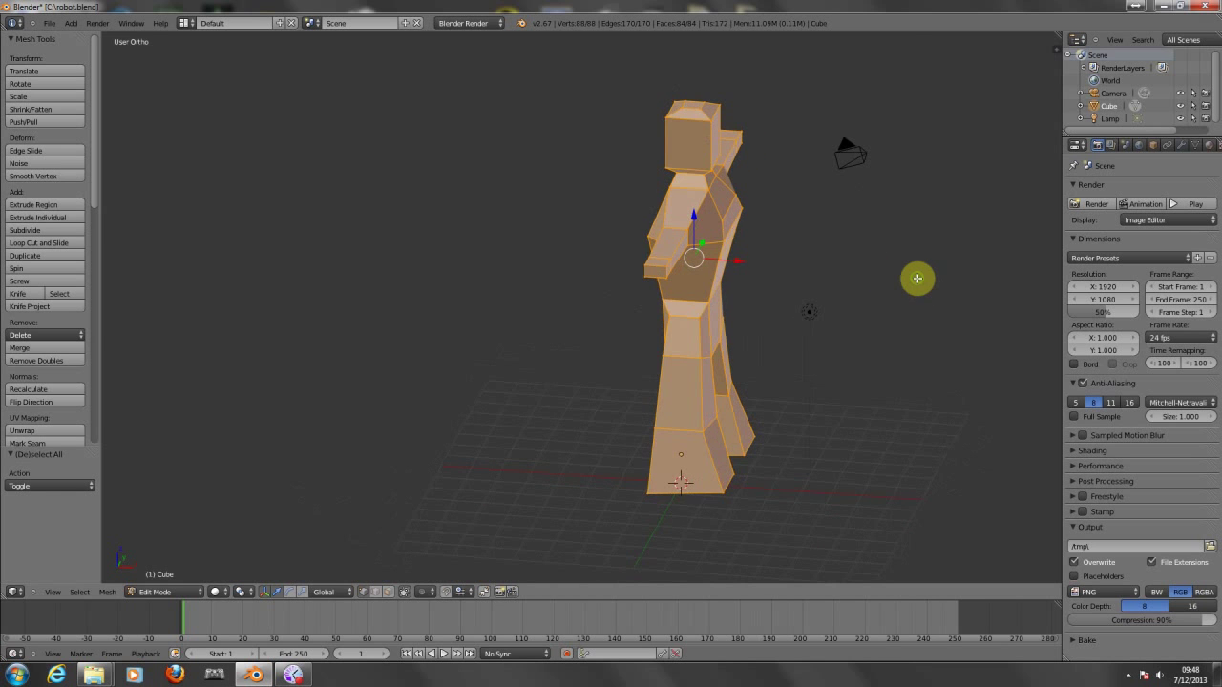
key("KP_1")
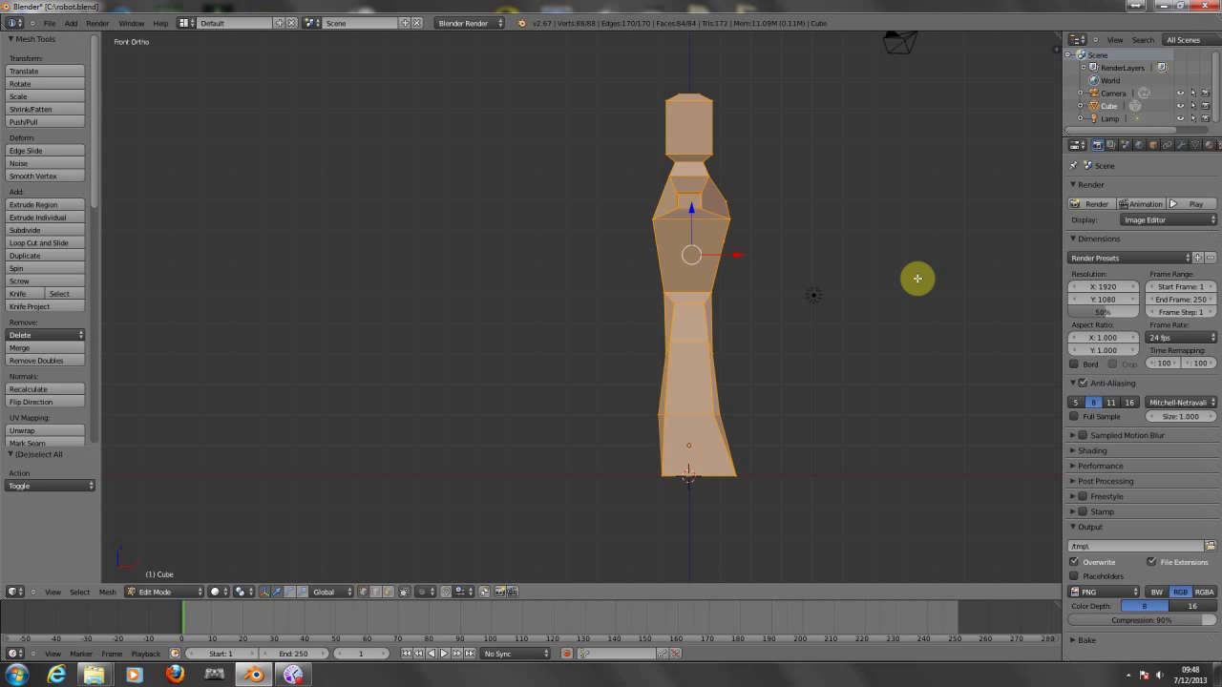
key("r")
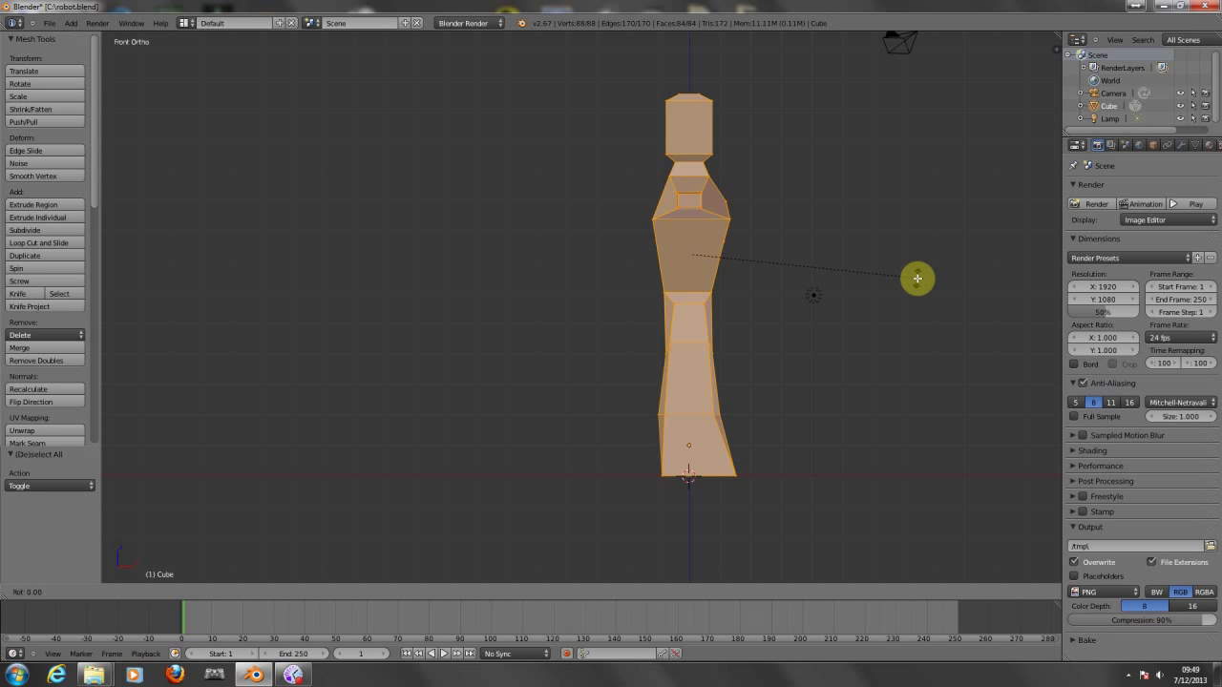
key("z")
type("90")
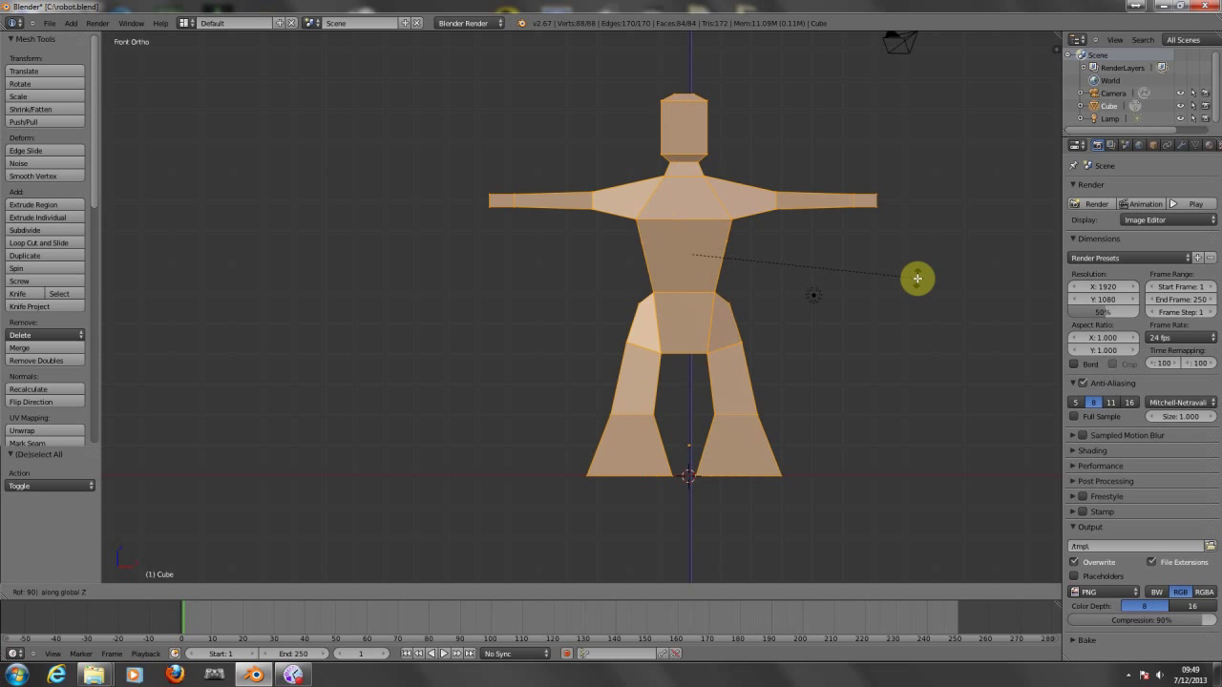
key("Return")
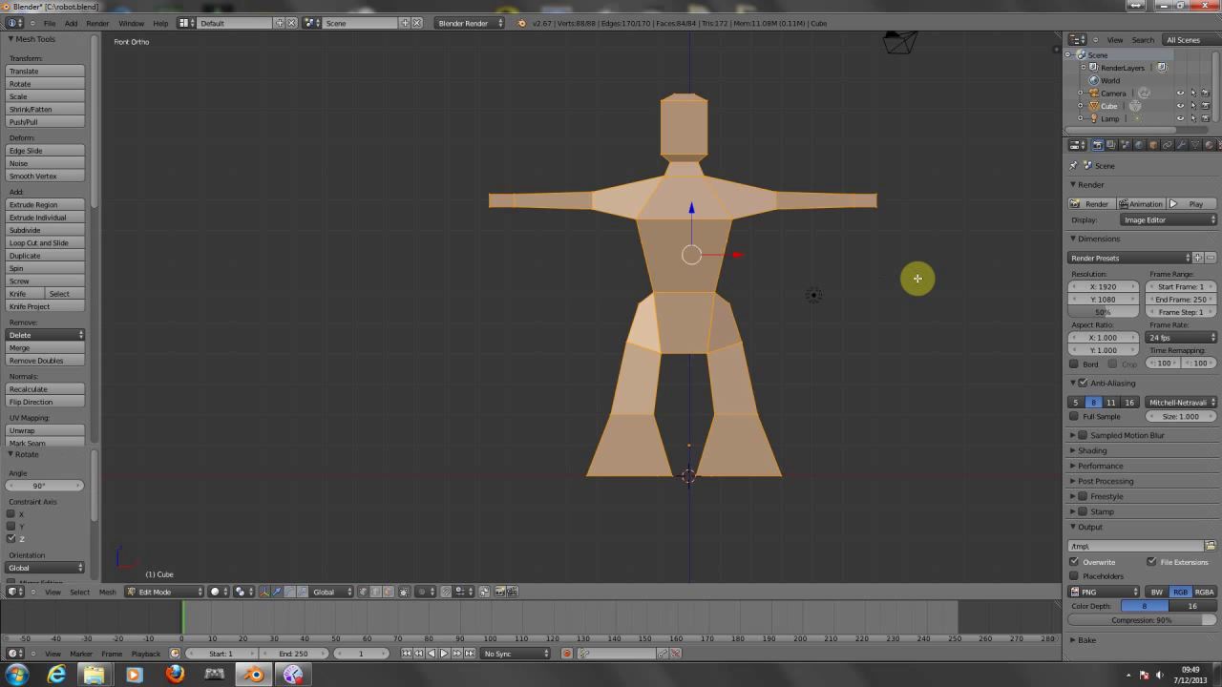
Check the rotated mesh from front and side, then begin another Z rotation.
middle_click_drag(816, 295, 532, 281)
key("KP_1")
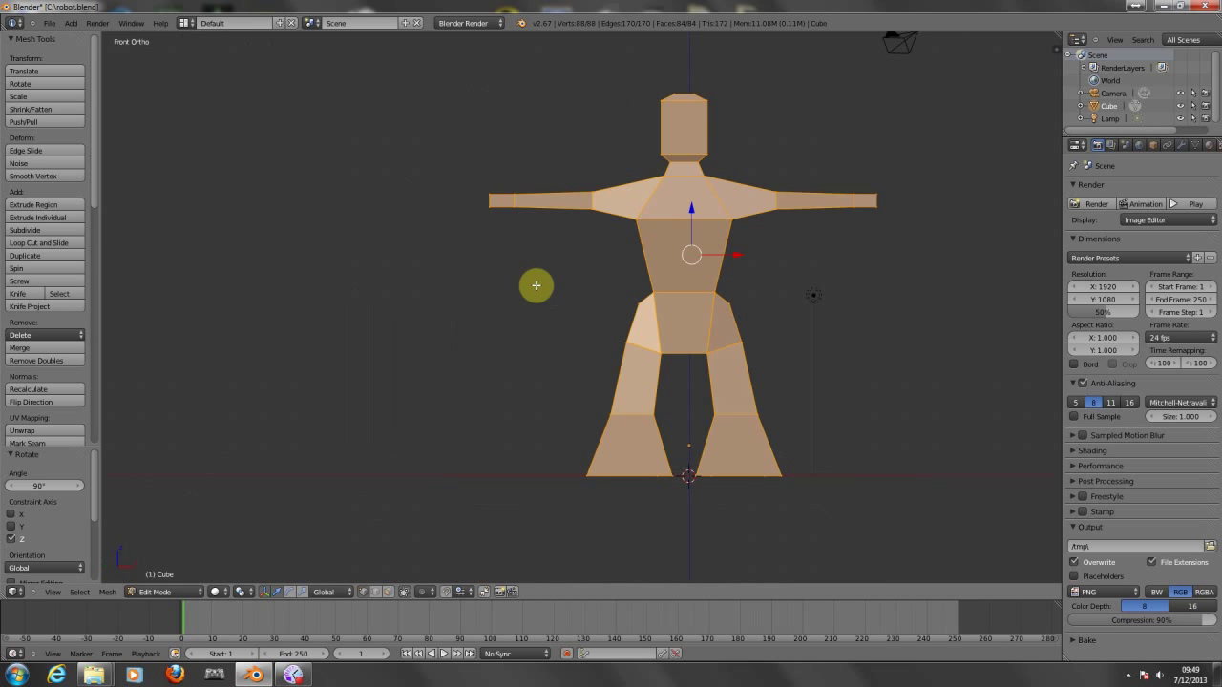
mouse_move(784, 264)
middle_mouse_down()
mouse_move(640, 270)
mouse_move(777, 267)
middle_mouse_up()
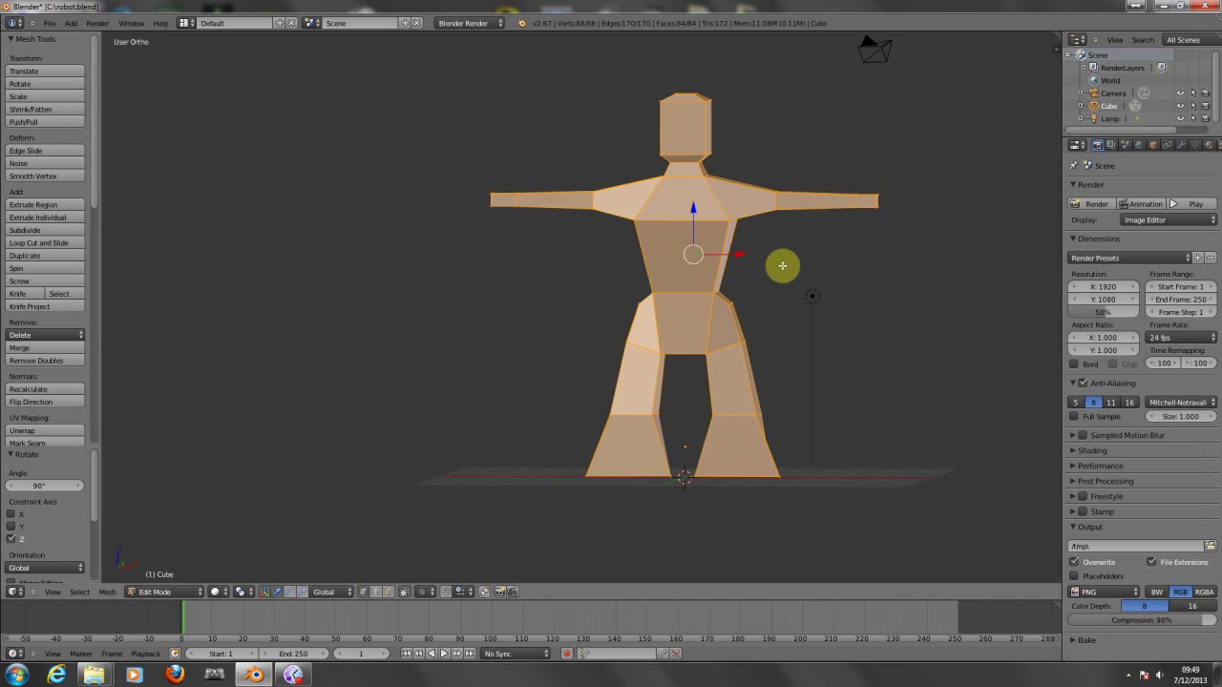
type("rz41")
Cancel the 41° rotation and rotate the mesh 180° about Z instead.
right_click(782, 265)
type("r")
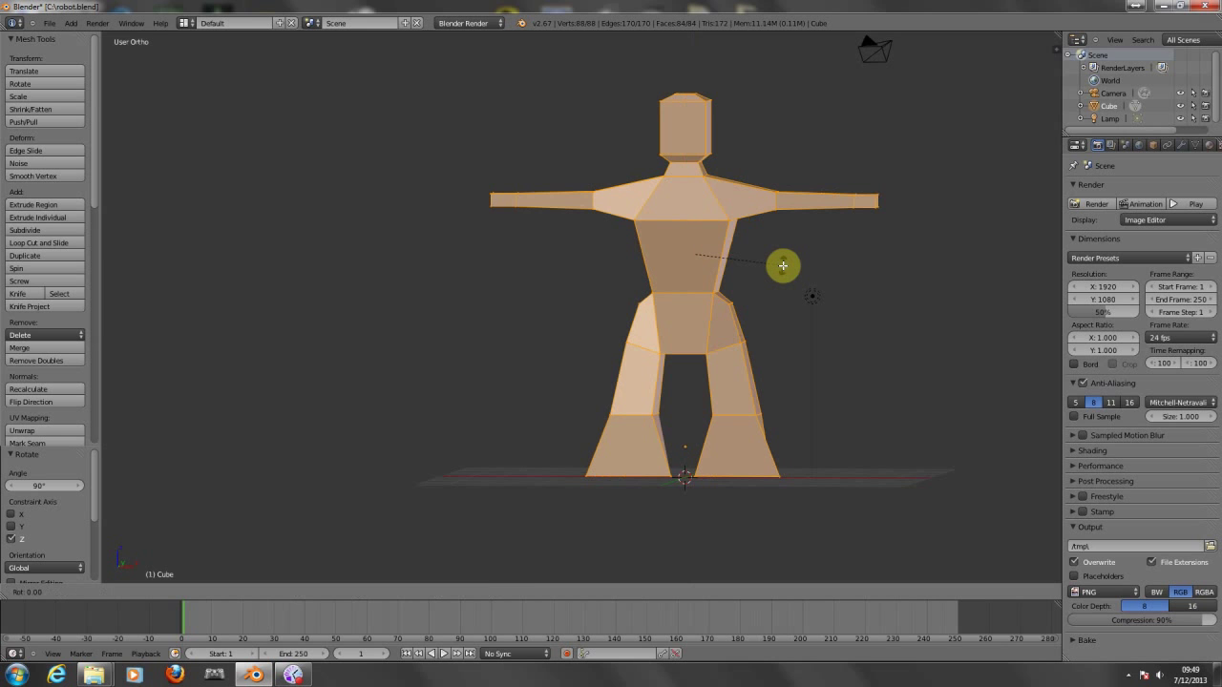
type("z180")
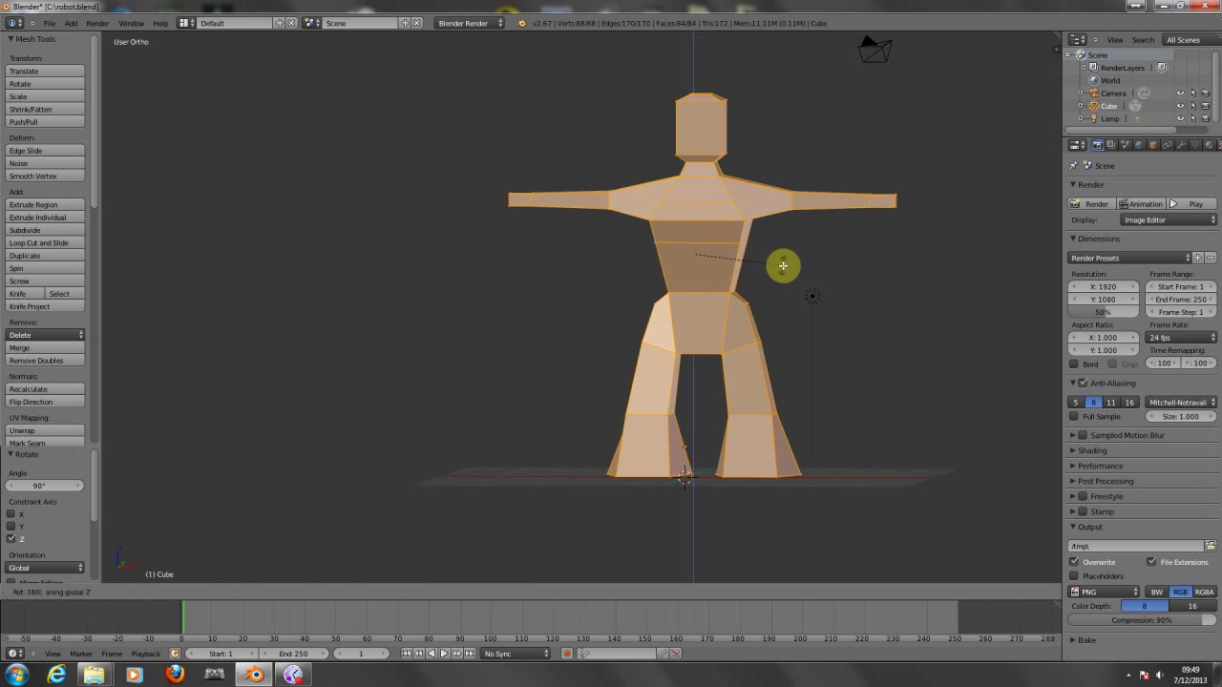
key("Return")
Inspect the flipped robot from several angles and show the properties sidebar.
middle_click_drag(785, 268, 644, 264)
key("KP_1")
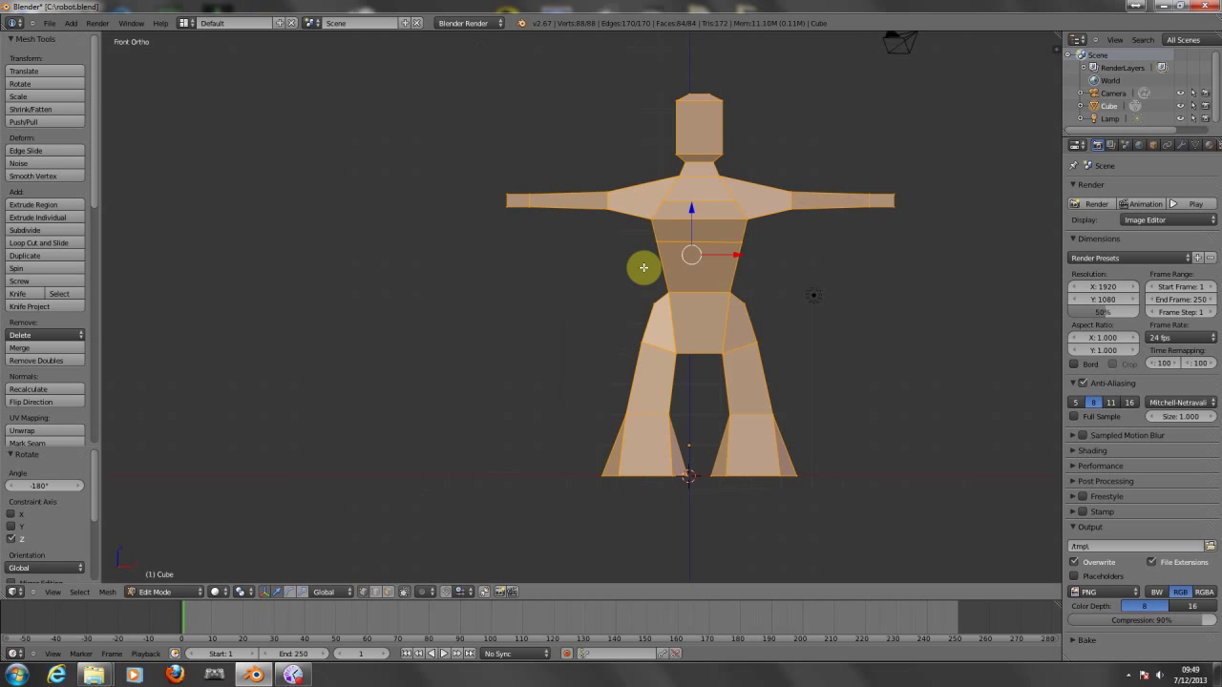
middle_click_drag(829, 295, 694, 308)
middle_click_drag(744, 342, 630, 513)
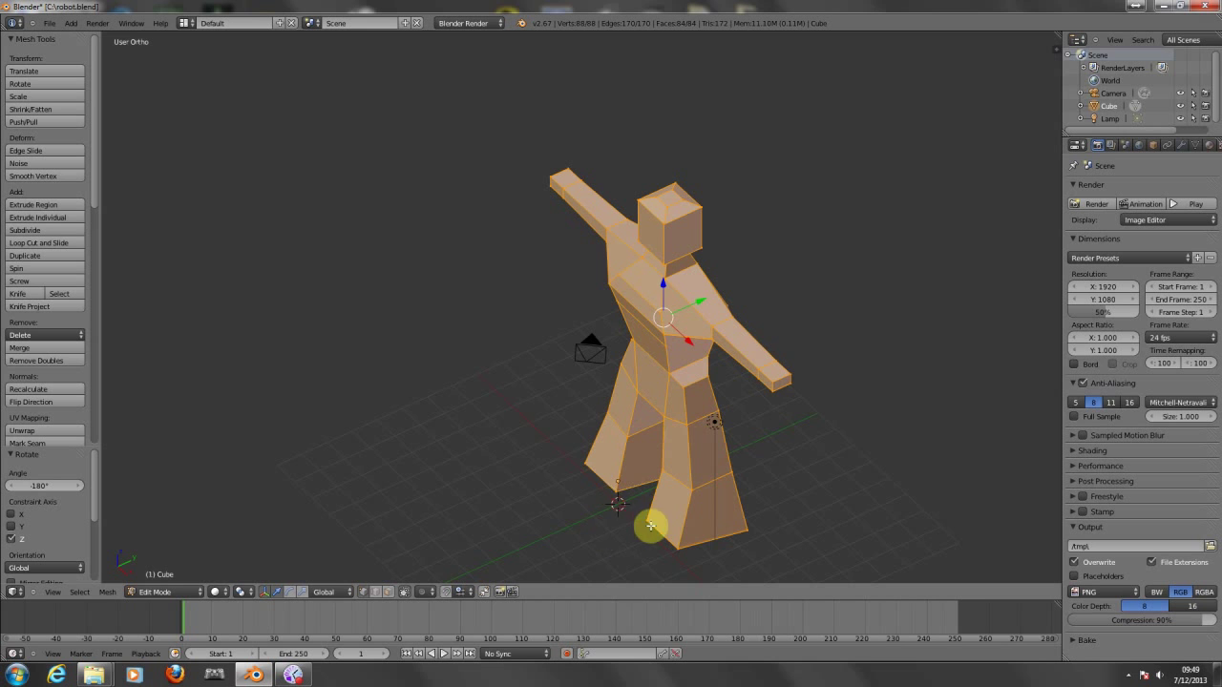
middle_click_drag(628, 502, 759, 304)
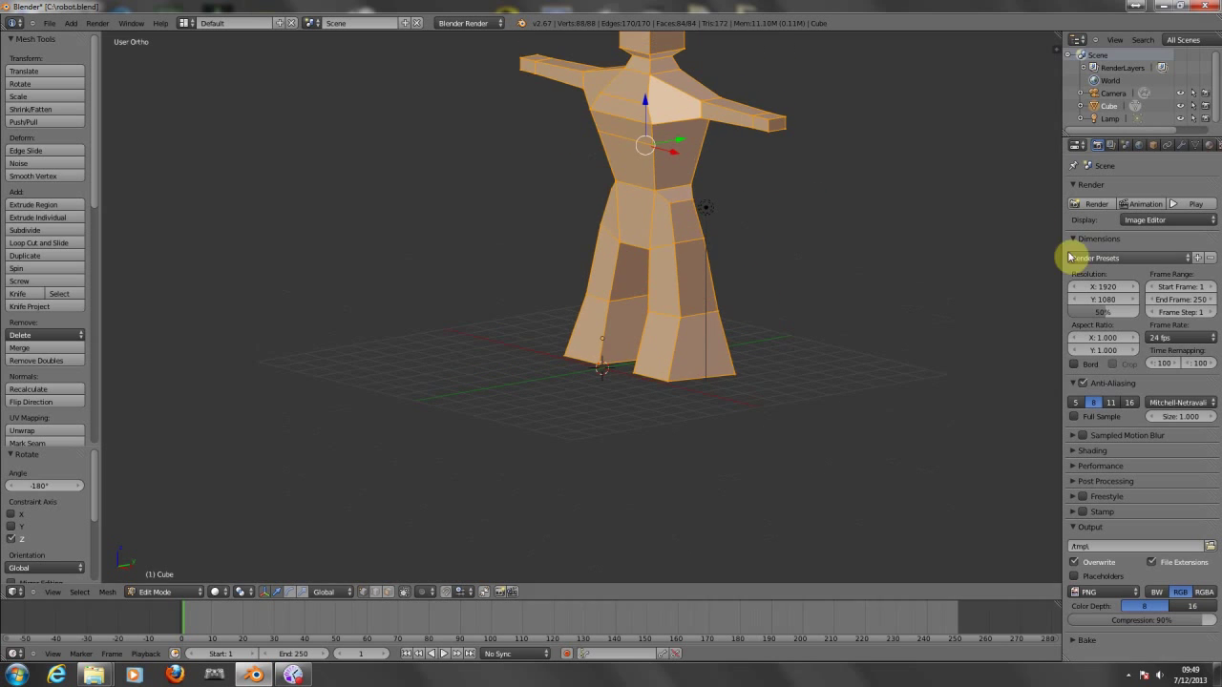
key("n")
left_click_drag(1059, 185, 1050, 67)
Set the mesh's Median X, Y and Z to 0 in the sidebar.
left_click(996, 71)
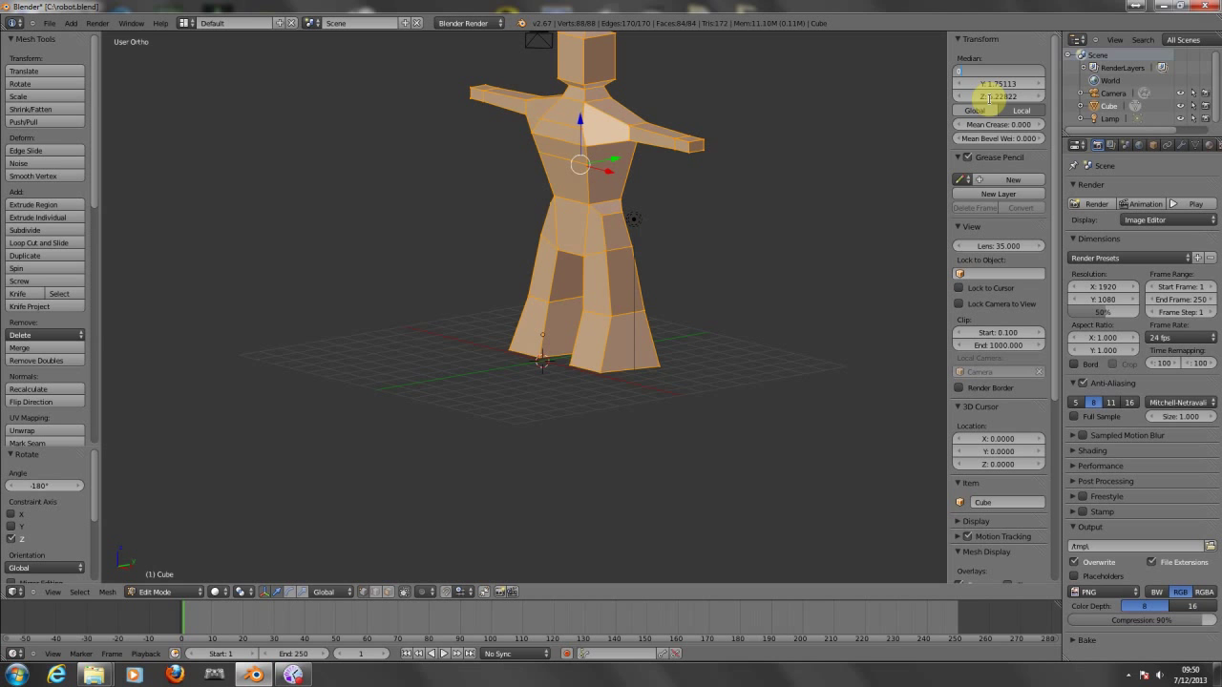
key("Tab")
type("0")
key("Tab")
type("0")
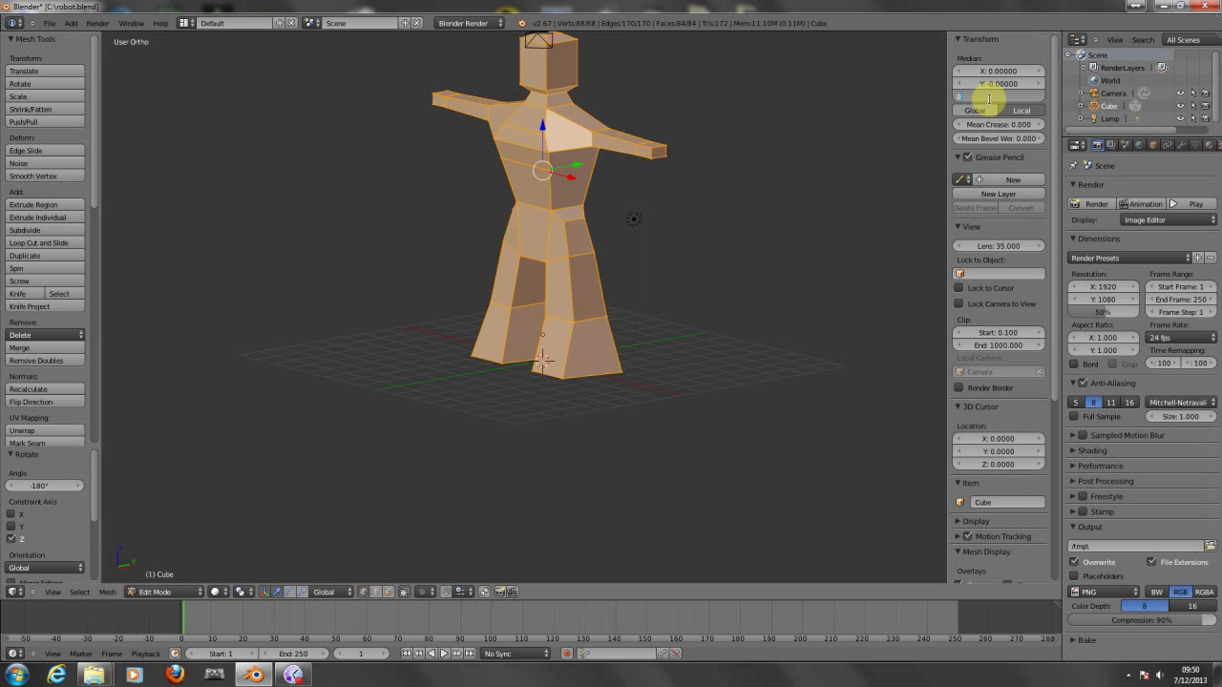
key("Tab")
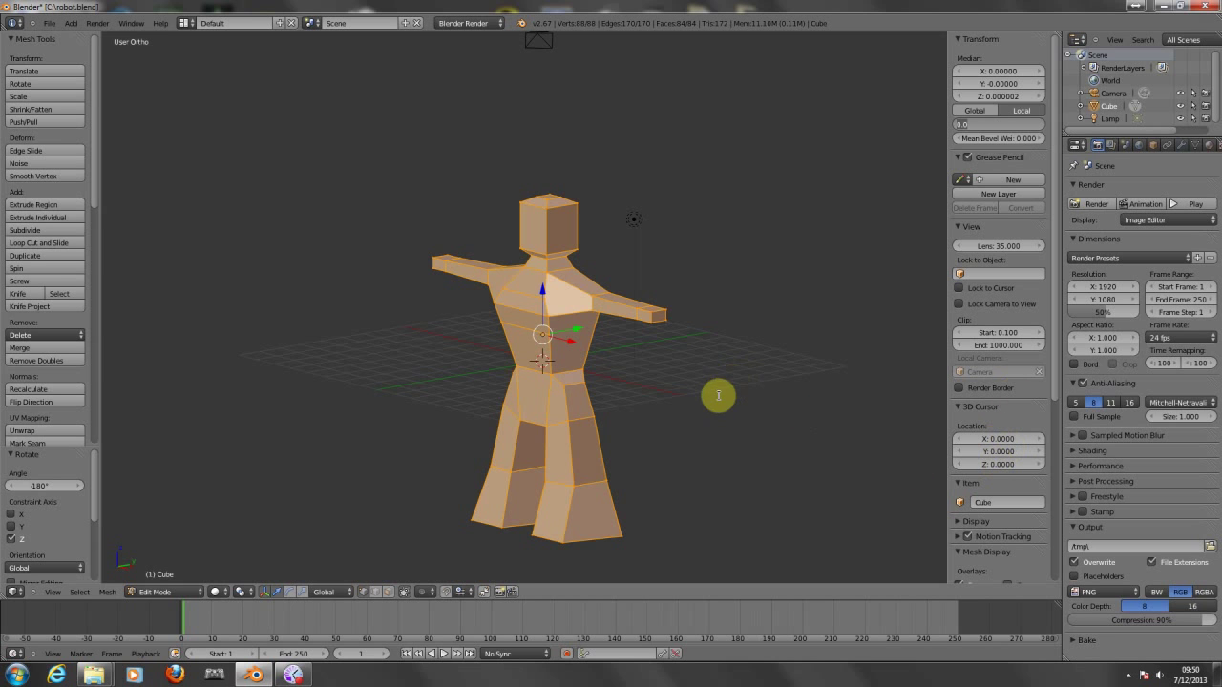
key("Escape")
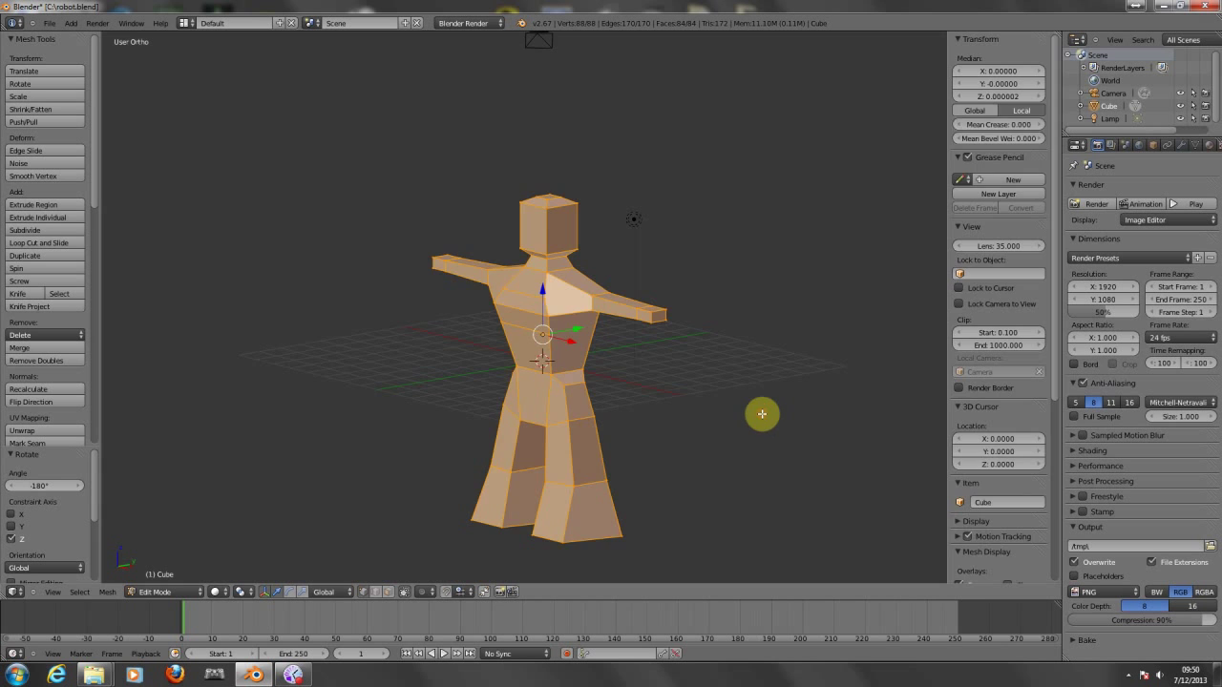
Hide the sidebar and return to Object Mode to view the centred robot.
key("n")
middle_click_drag(776, 396, 823, 385)
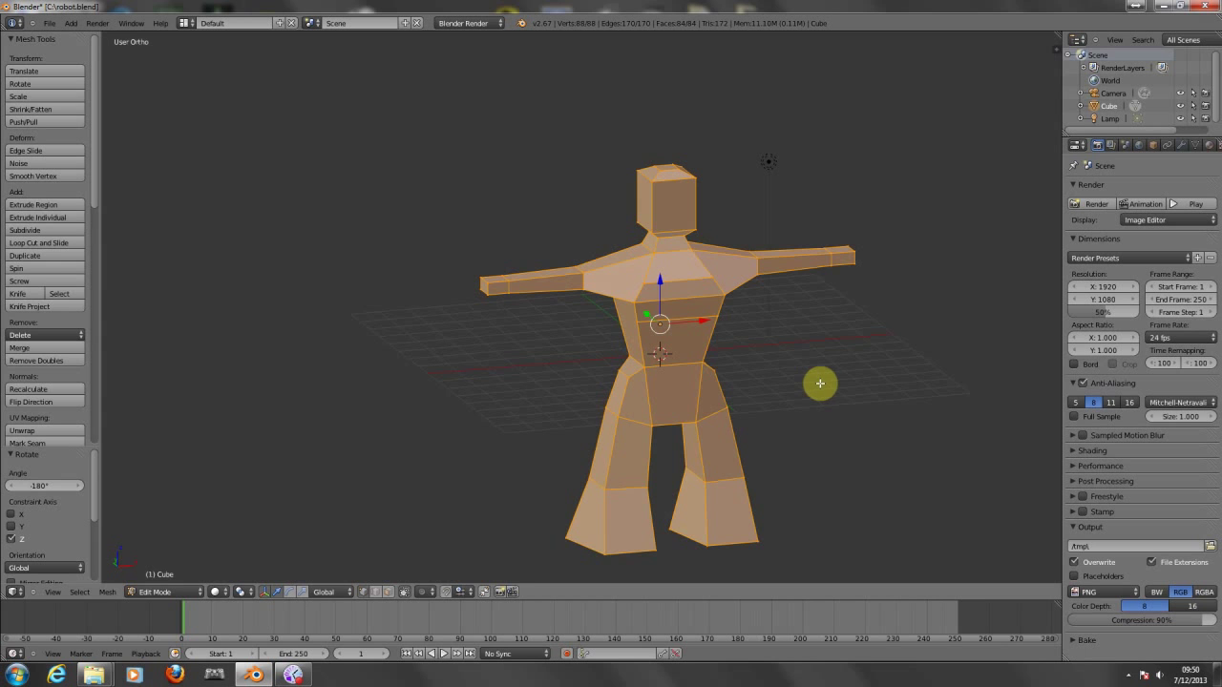
key("Tab")
middle_click_drag(795, 372, 756, 384)
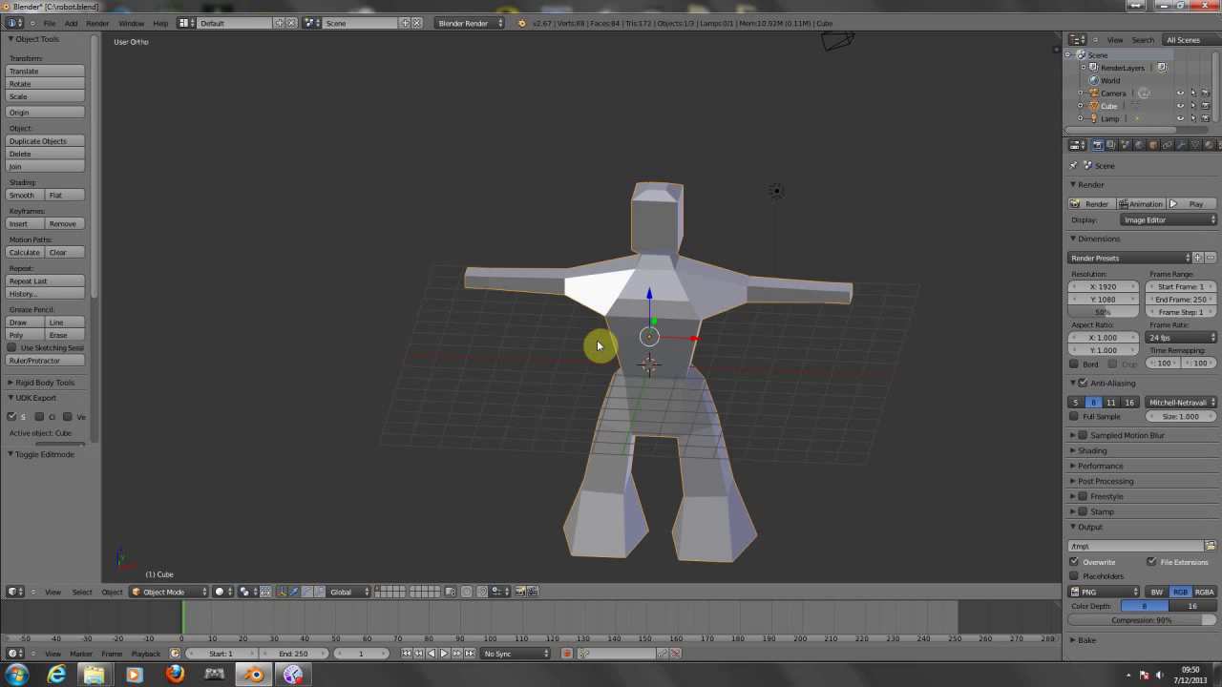
Add a single-bone armature at the origin.
key("shift+a")
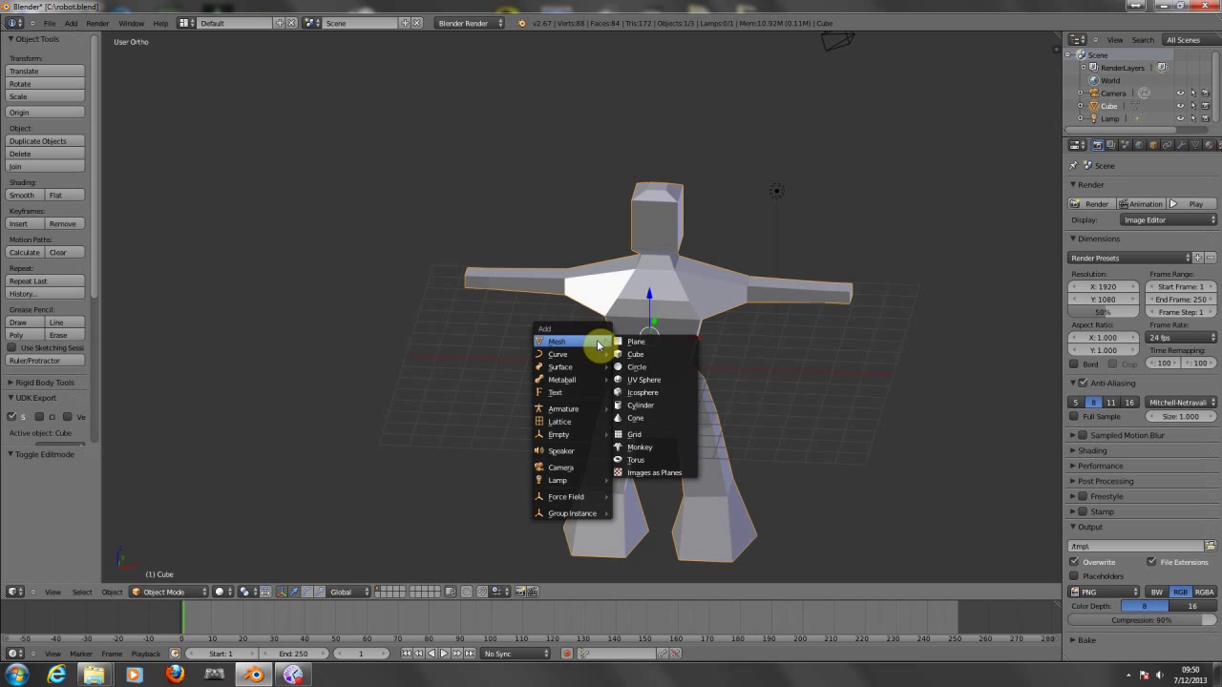
mouse_move(573, 413)
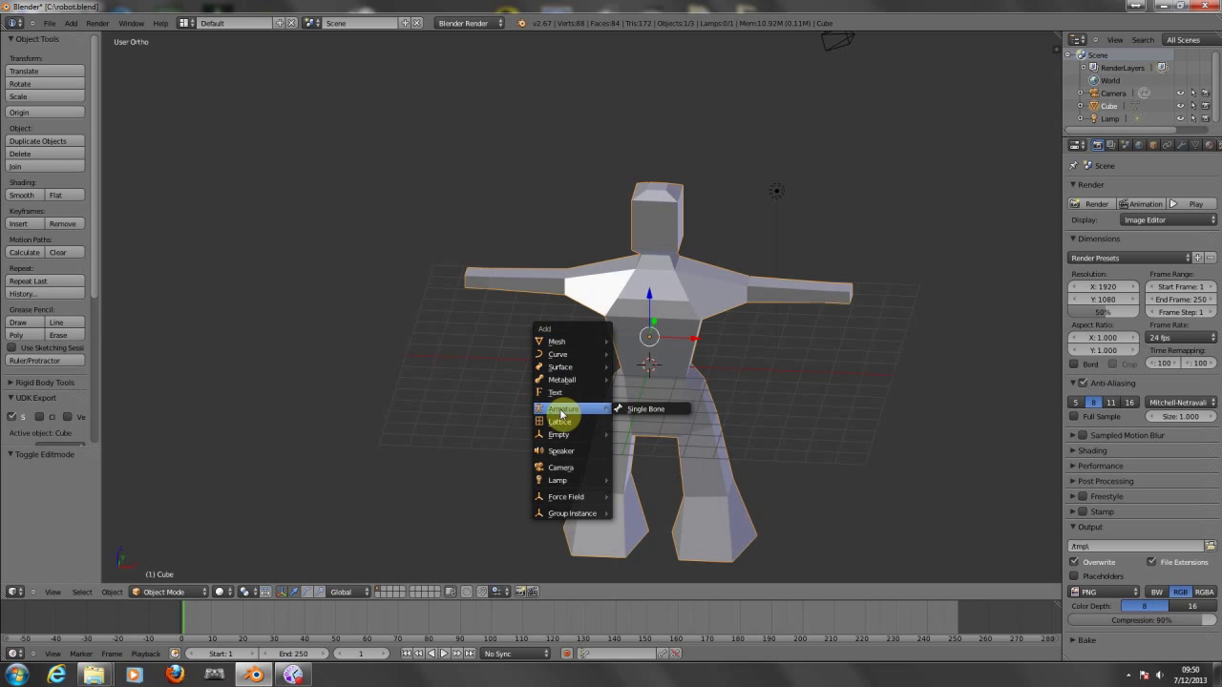
left_click(635, 409)
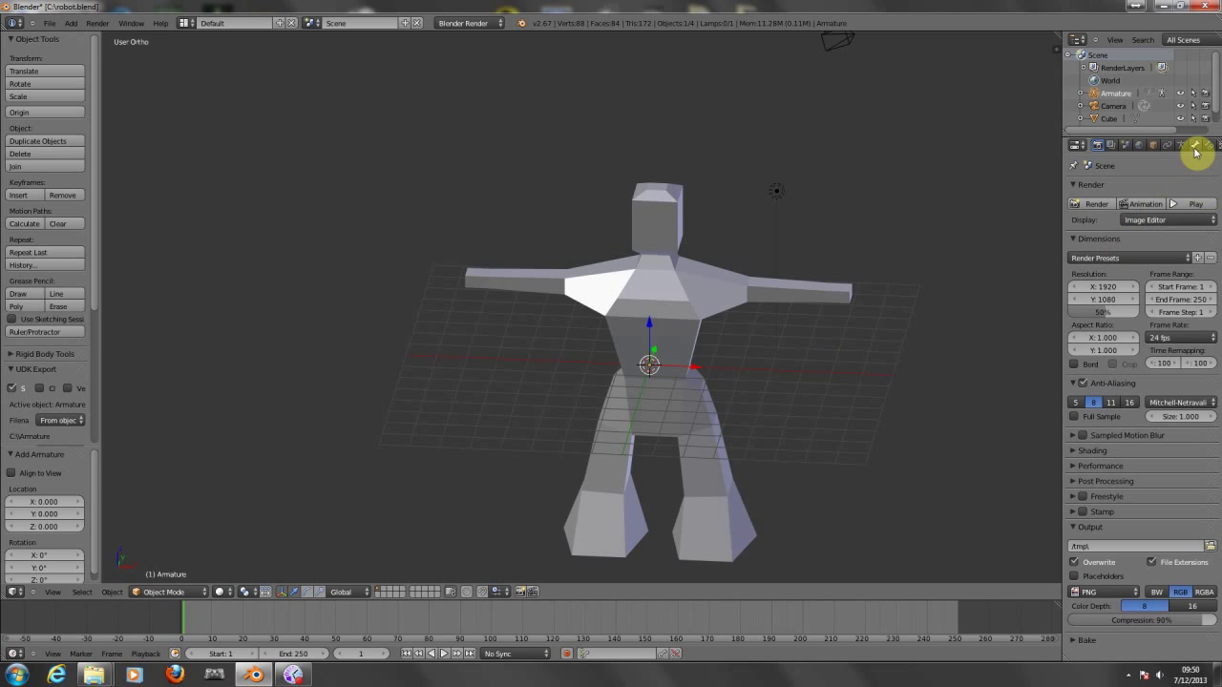
Enable X-Ray in the armature's data properties and split into quad view.
left_click(1194, 148)
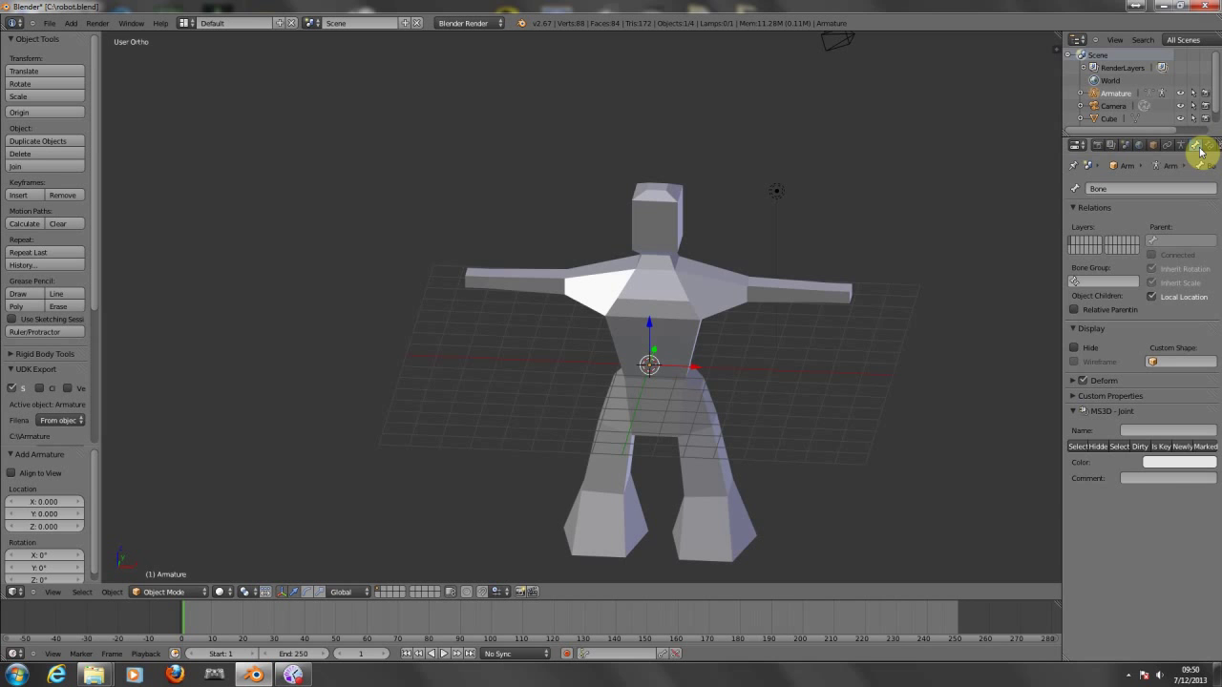
left_click(1181, 146)
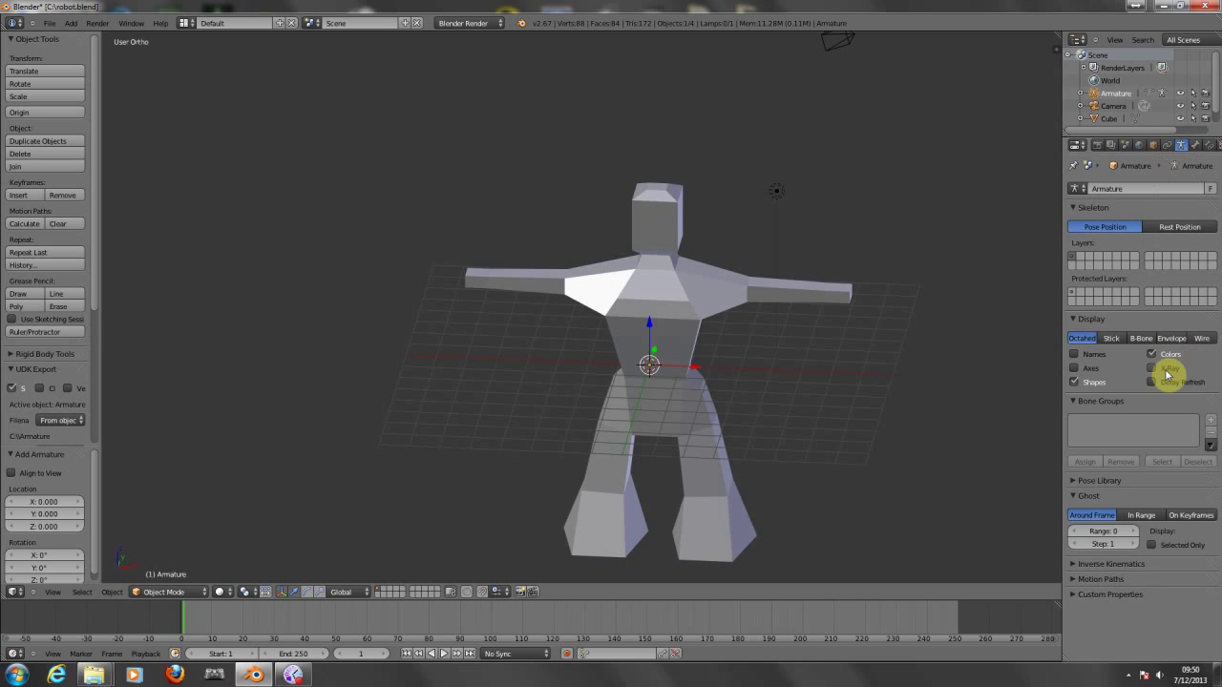
left_click(1153, 369)
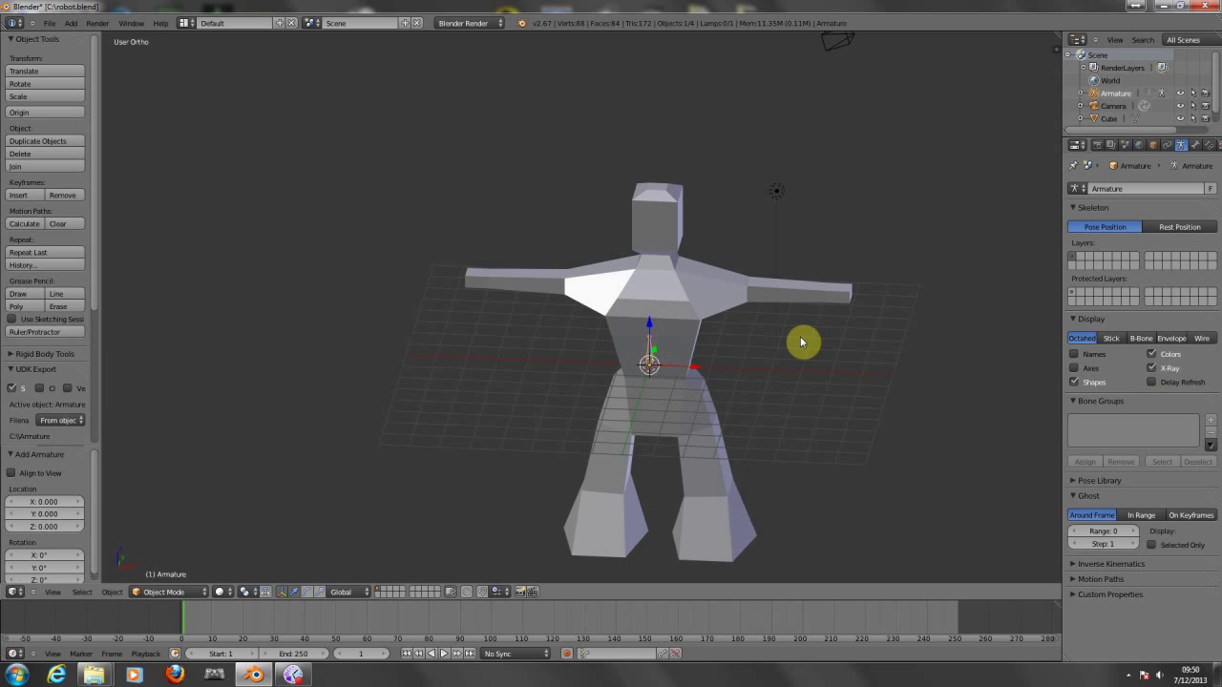
key("ctrl+alt+q")
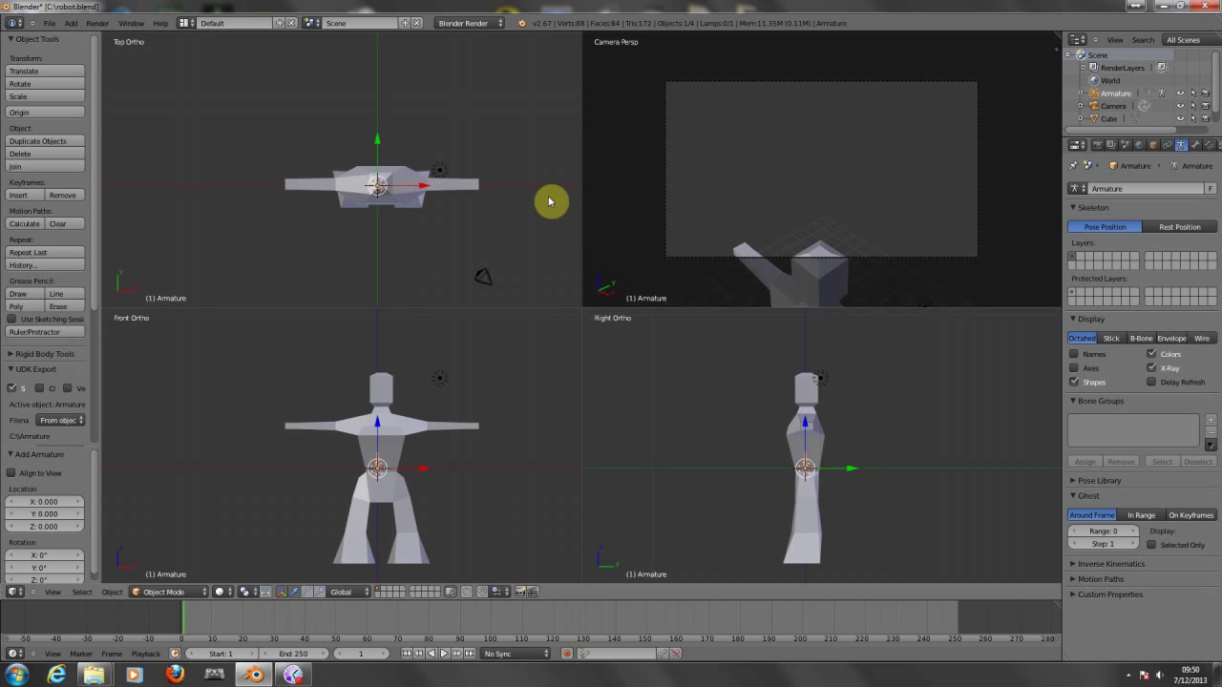
Raise the armature to Z 1.206 inside the torso and maximize the front view.
key("ctrl+space")
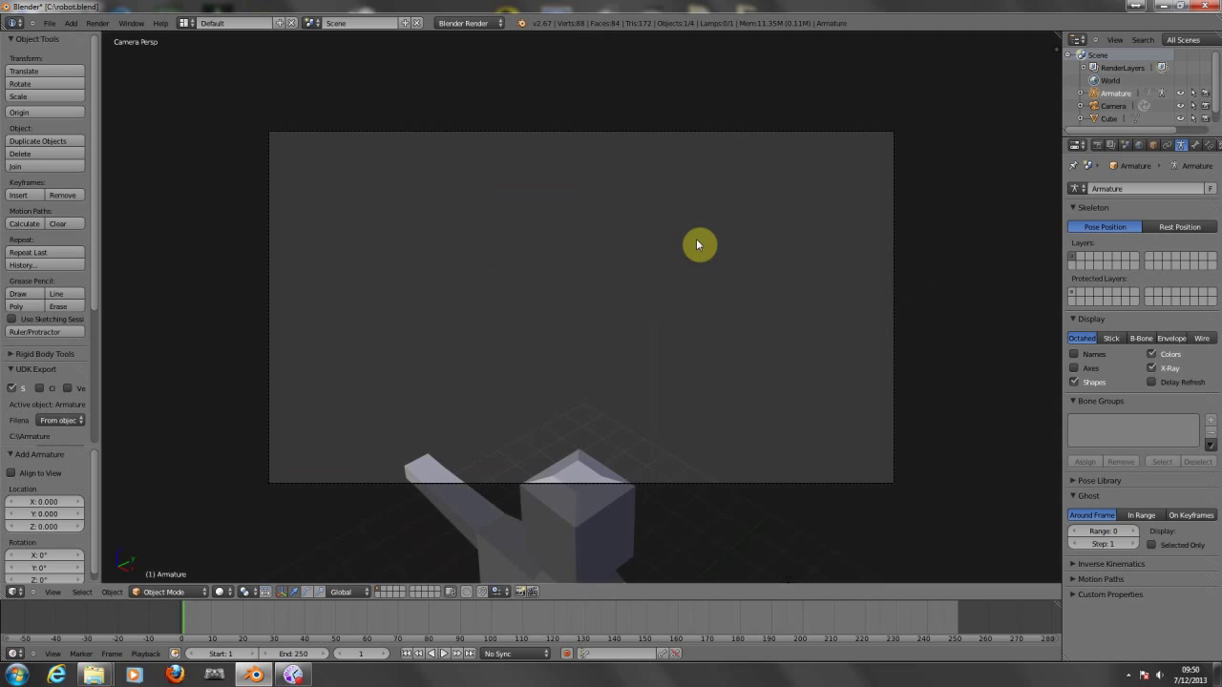
key("ctrl+space")
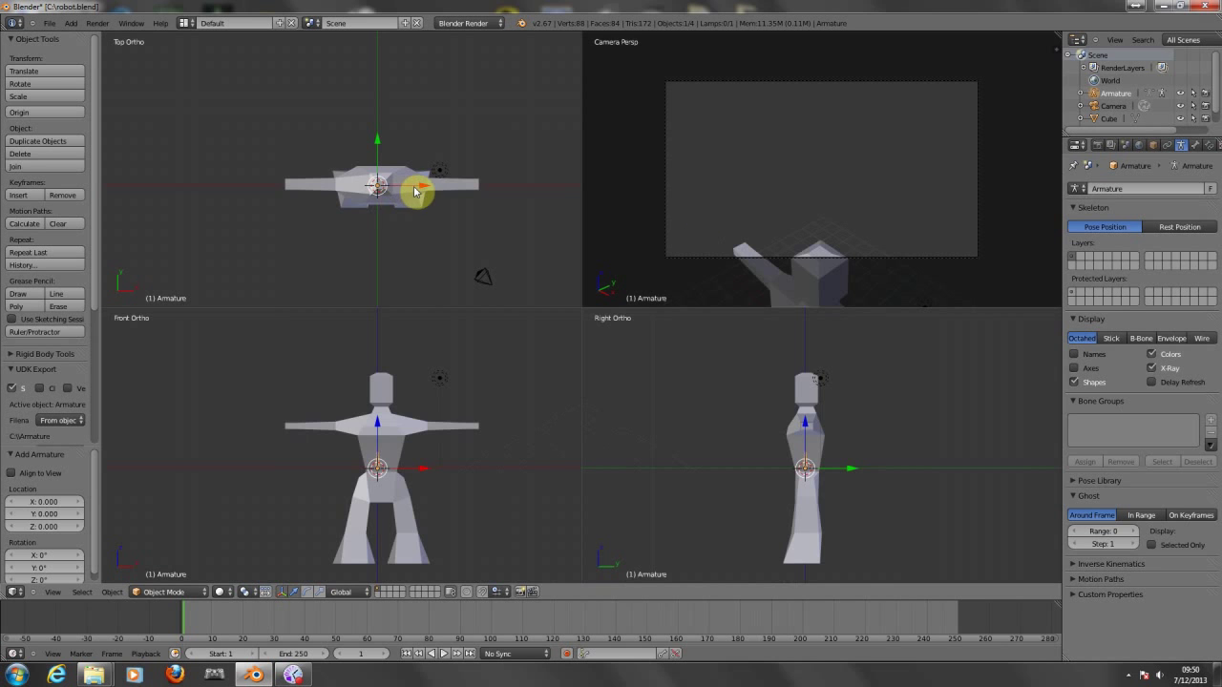
key("g")
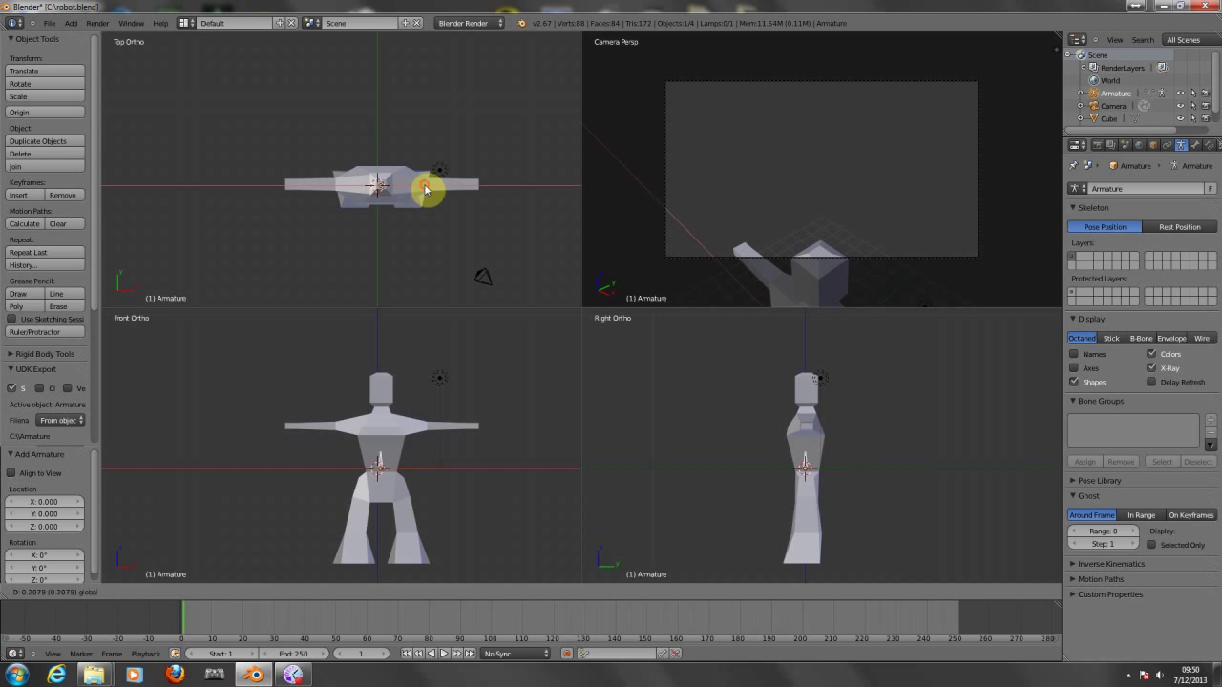
left_click(426, 191)
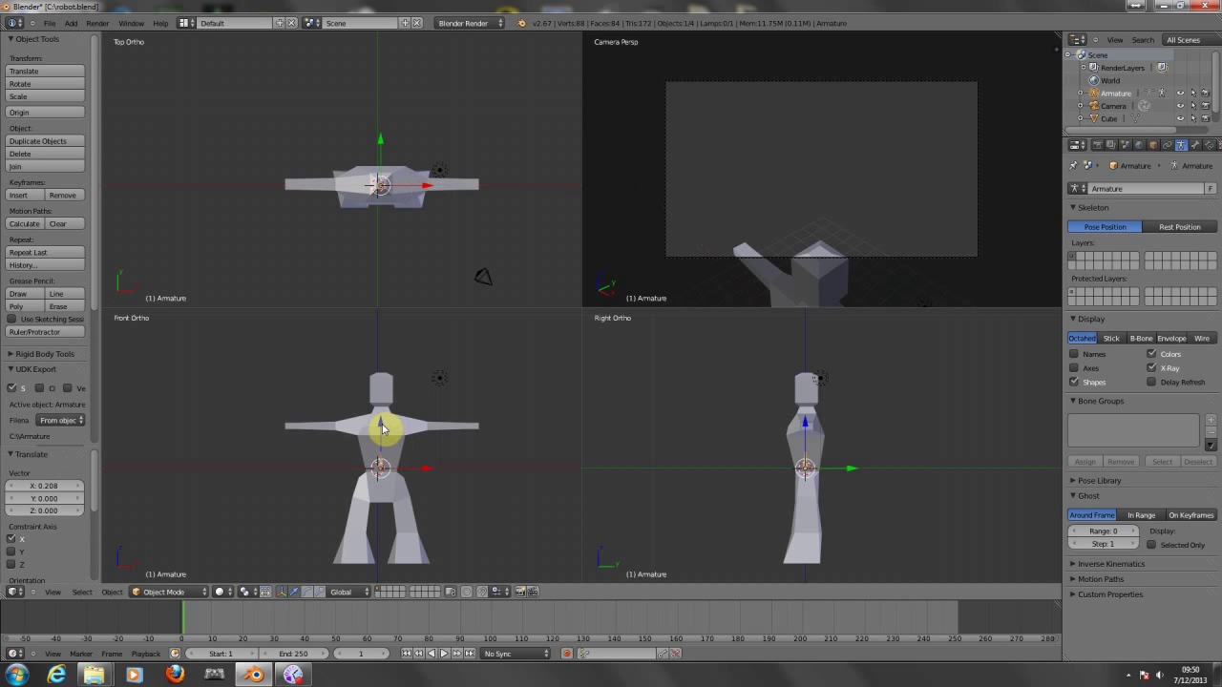
left_click_drag(380, 426, 384, 409)
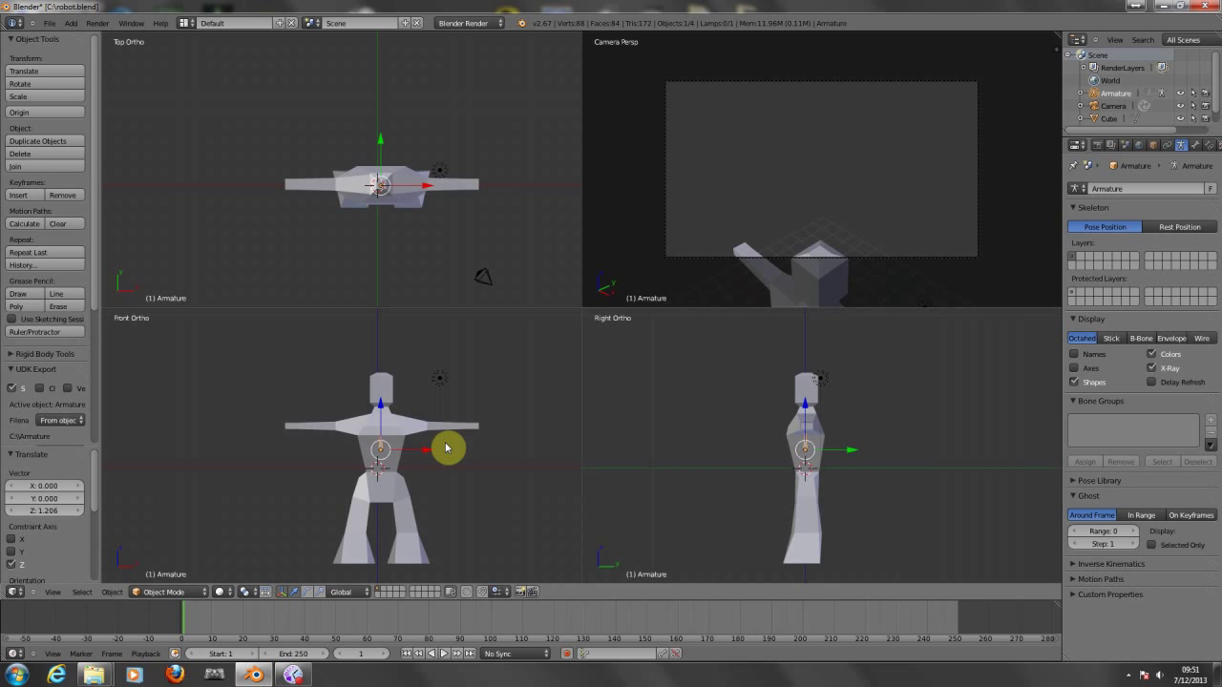
key("ctrl+alt+q")
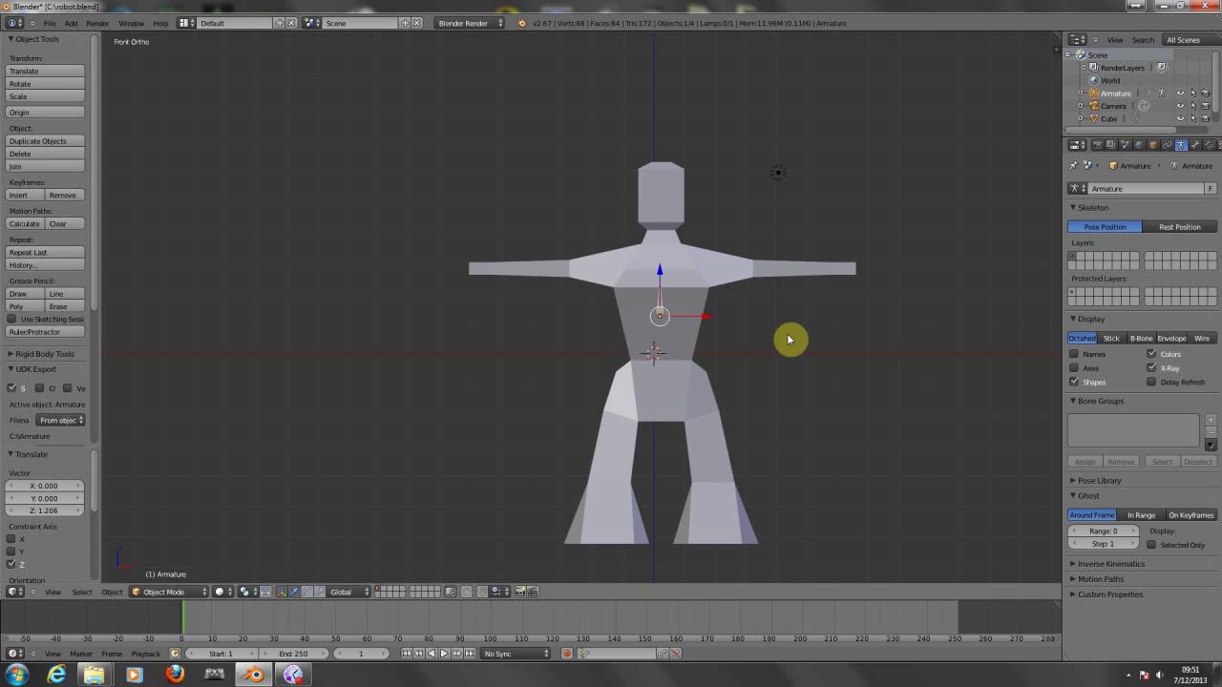
key("Tab")
Scale the bone to 1.137 and lower it 0.25 on Z to span hips to chest.
right_click(661, 304)
key("s")
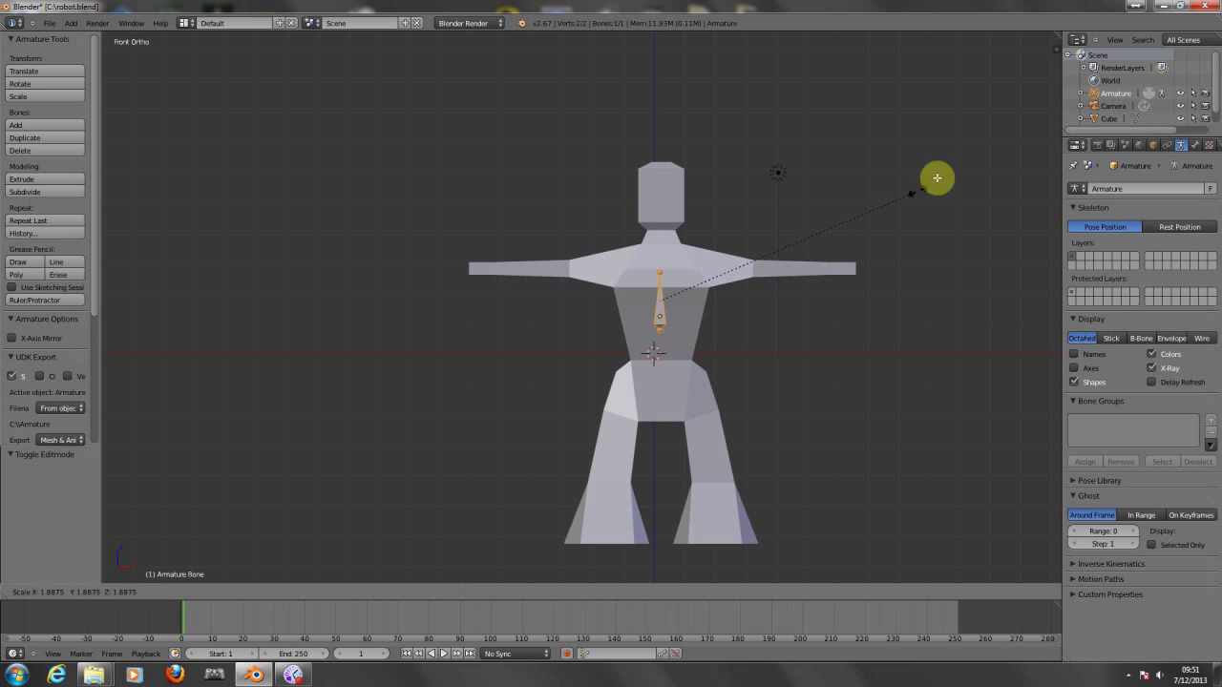
left_click(1040, 44)
key("s")
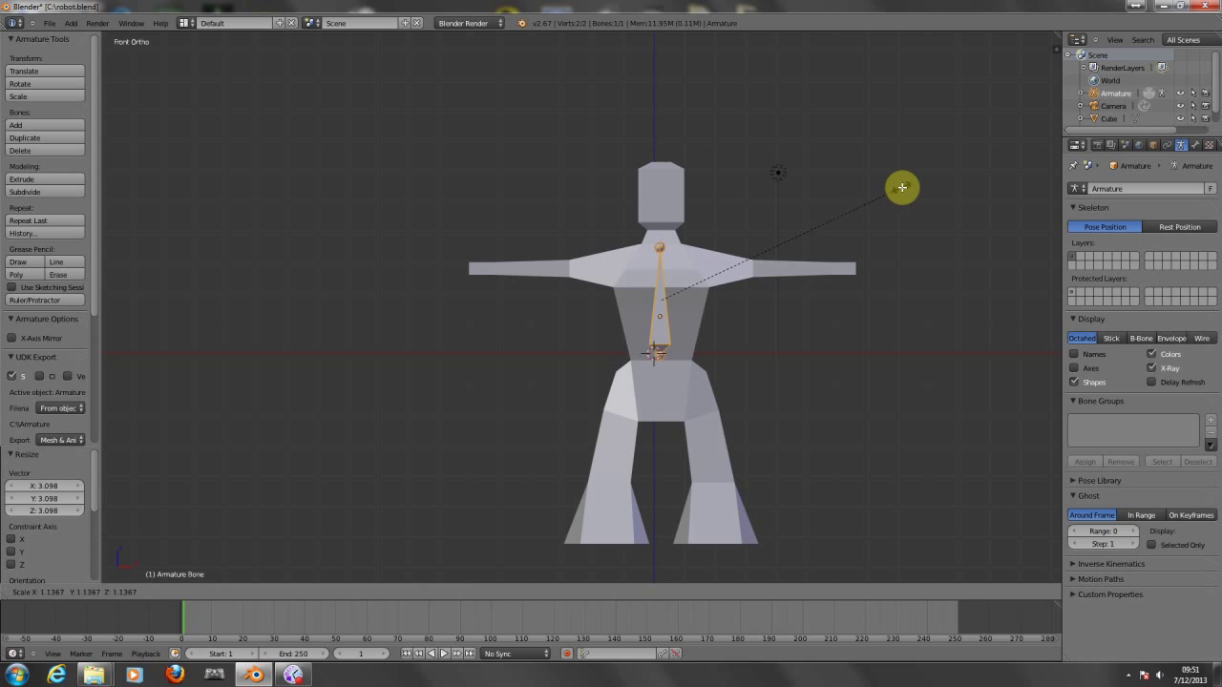
left_click(902, 187)
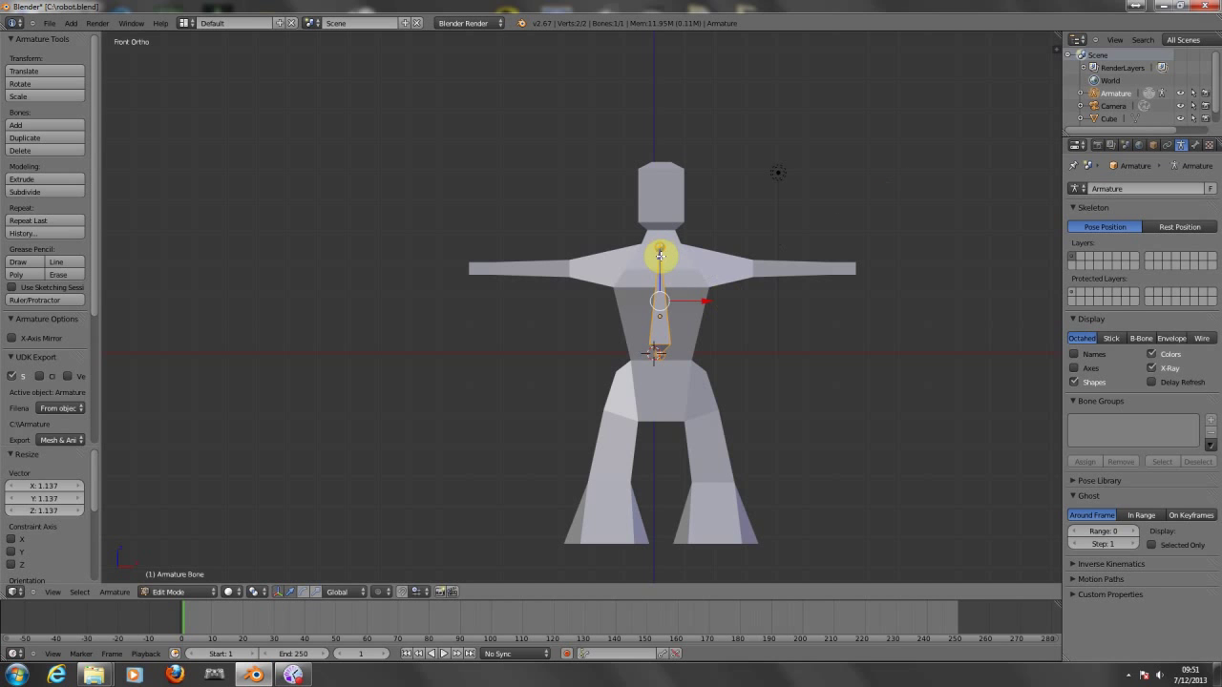
key("g")
key("z")
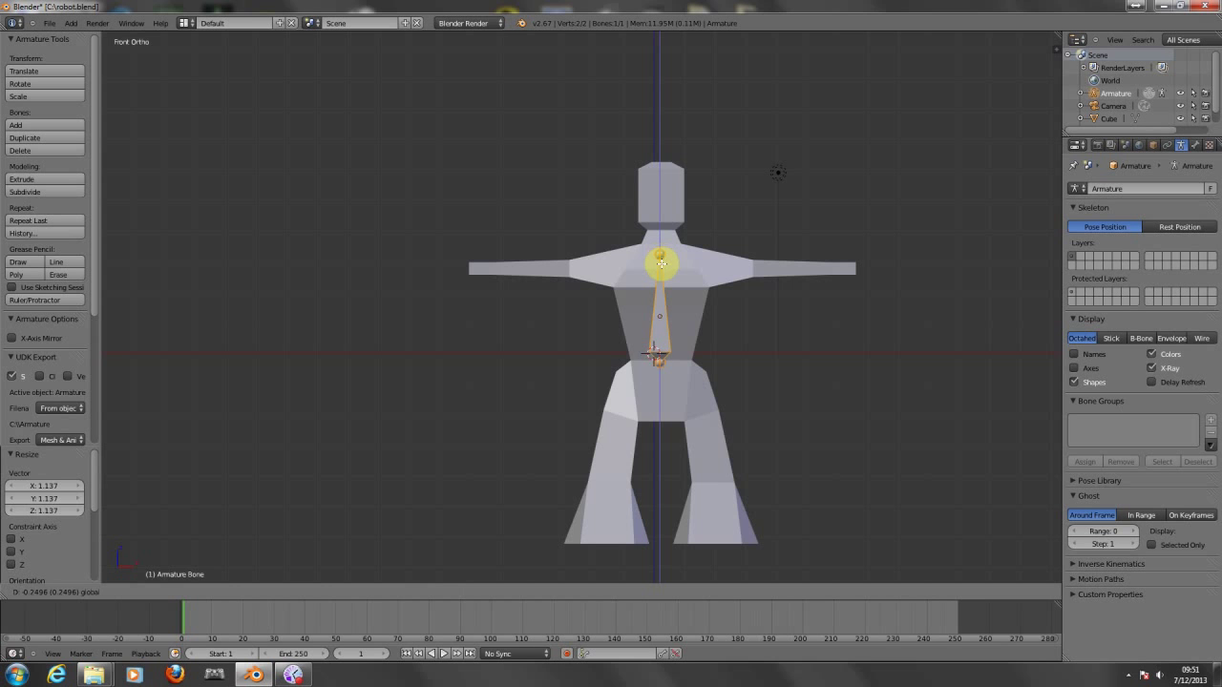
left_click(660, 263)
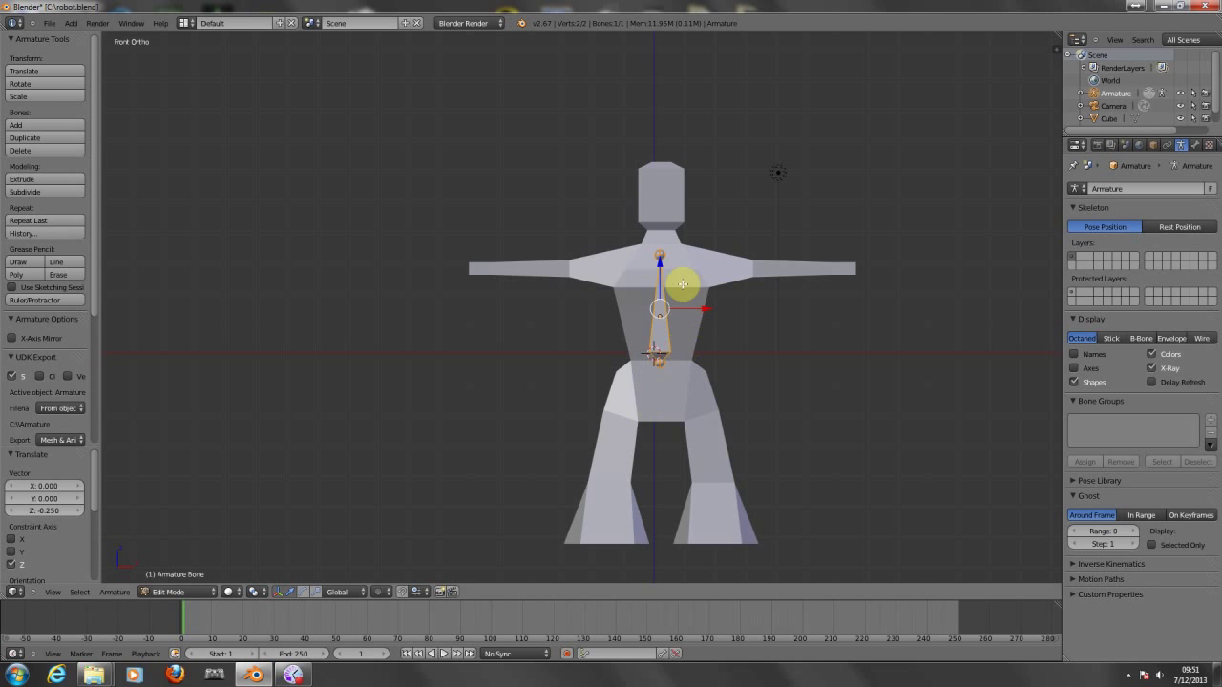
Shift the spine bone slightly along X and extrude Bone.001 upward from its top joint.
right_click(661, 256)
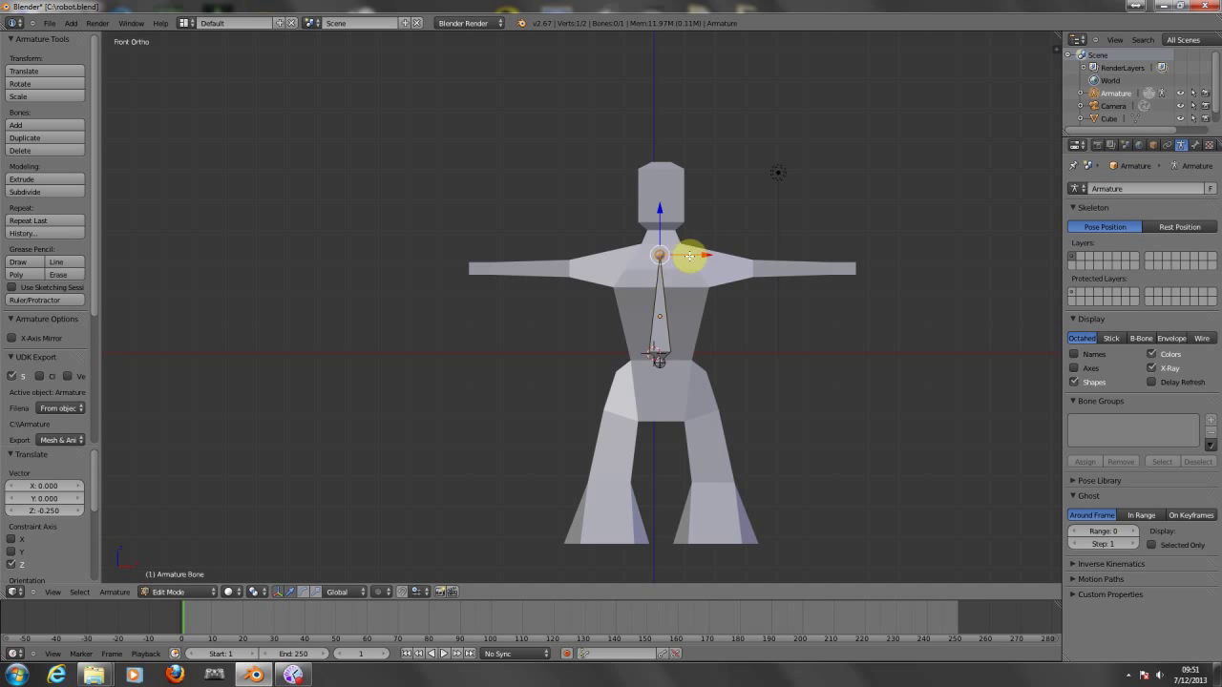
right_click(658, 315)
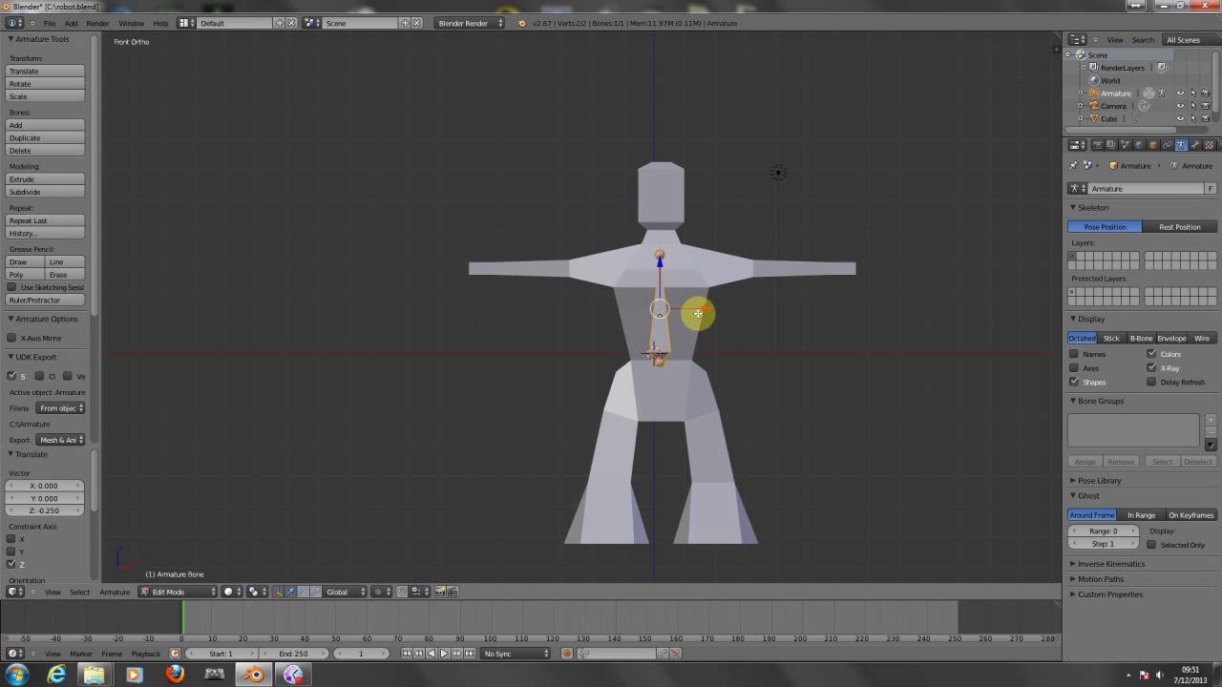
left_click_drag(703, 309, 705, 309)
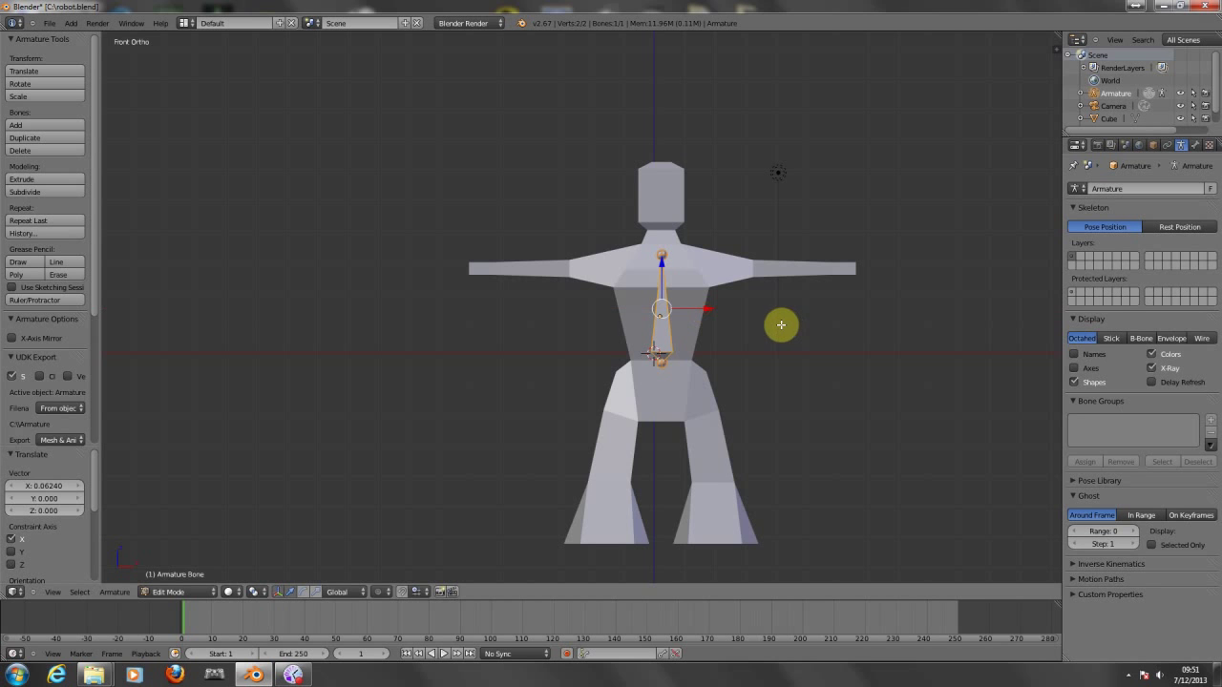
right_click(662, 256)
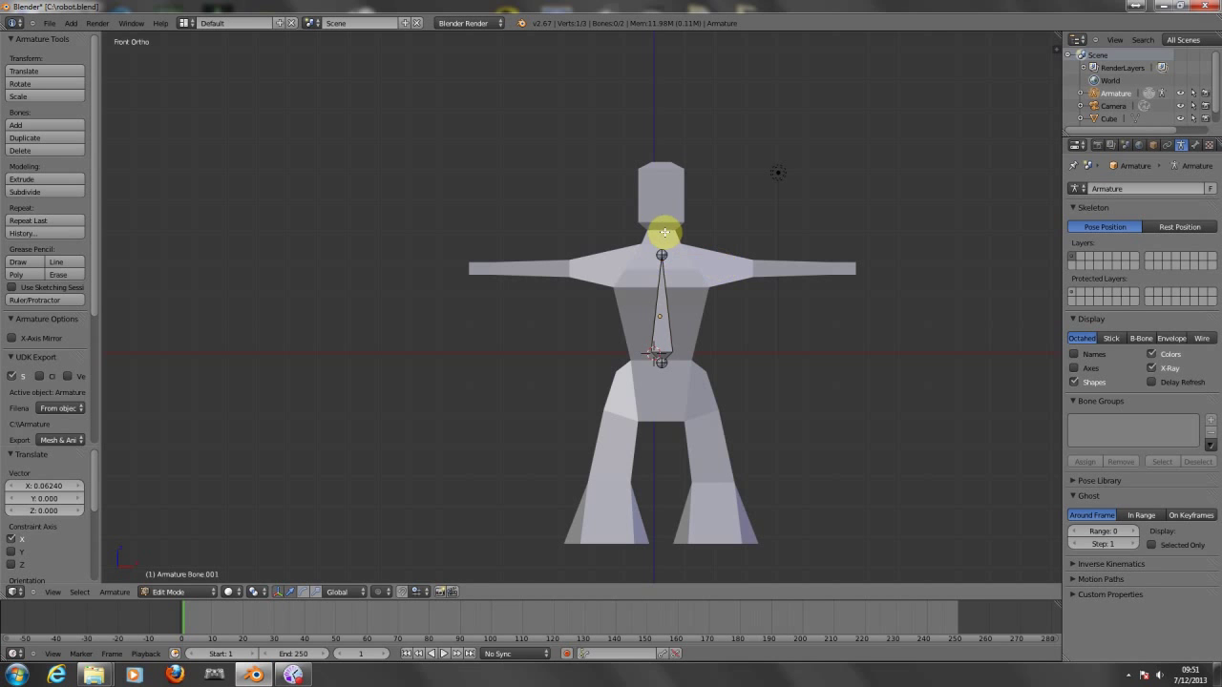
key("e")
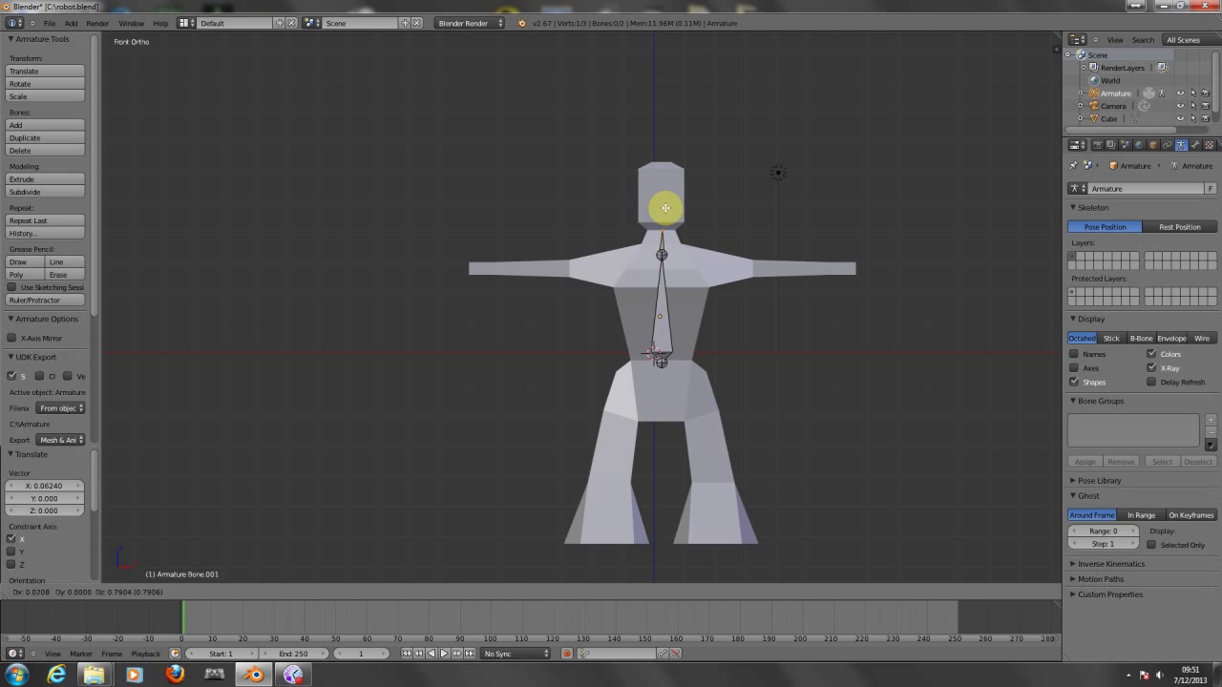